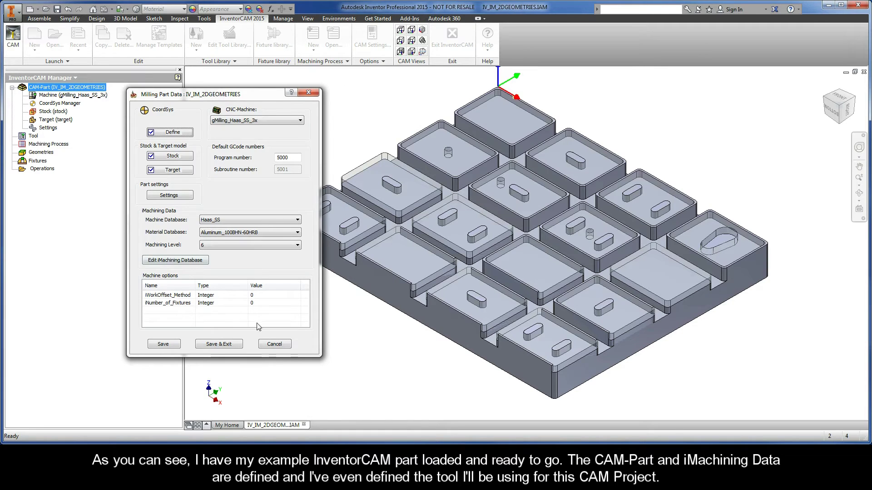
# Close the milling part data without changes and review the end mill's parameters in the part tool table.
pyautogui.click(278, 341)
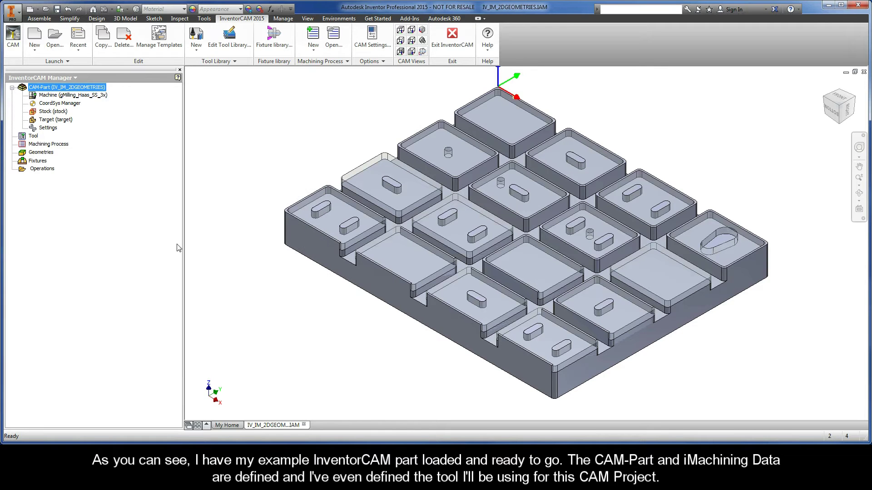
pyautogui.doubleClick(39, 138)
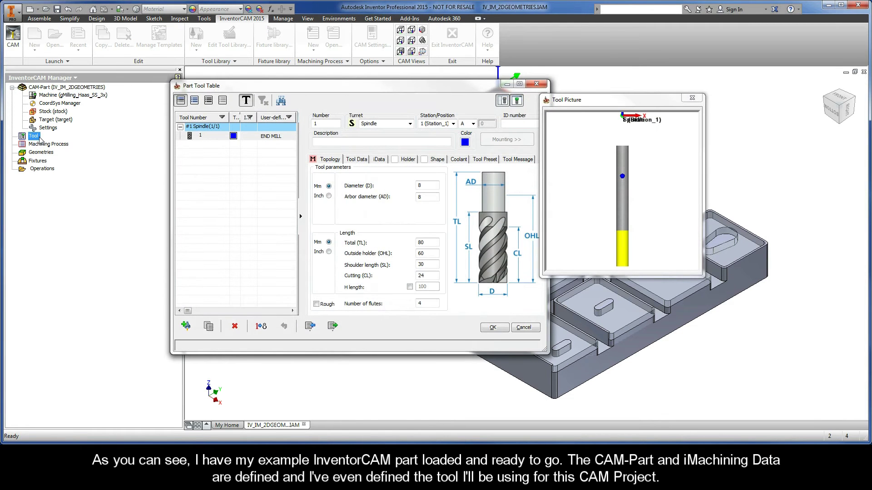
pyautogui.click(525, 328)
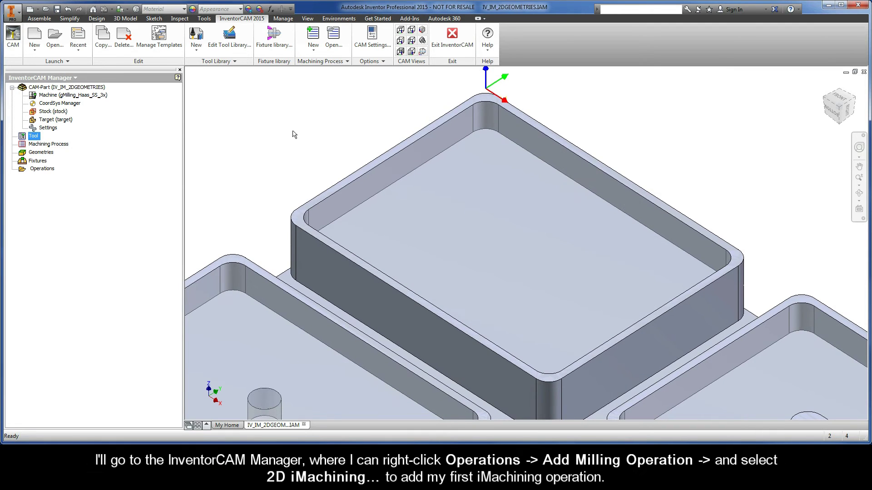
# Add a new 2D iMachining milling operation to the CAM part.
pyautogui.rightClick(42, 169)
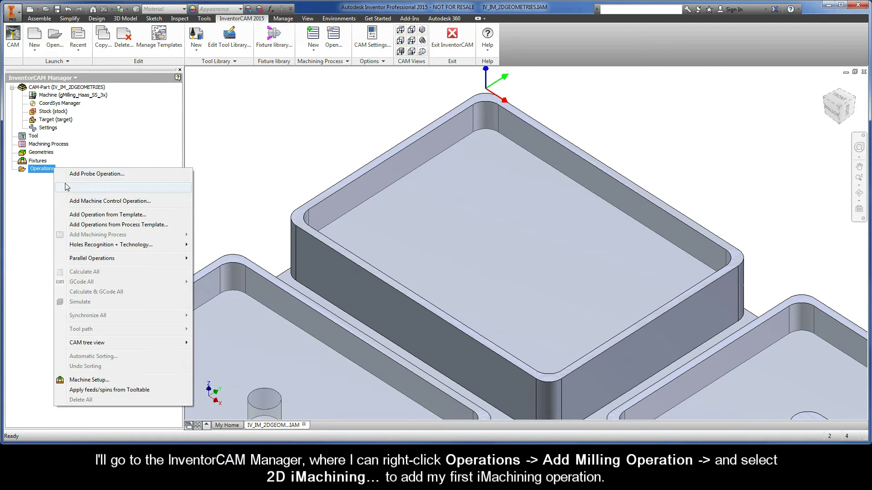
pyautogui.moveTo(138, 189)
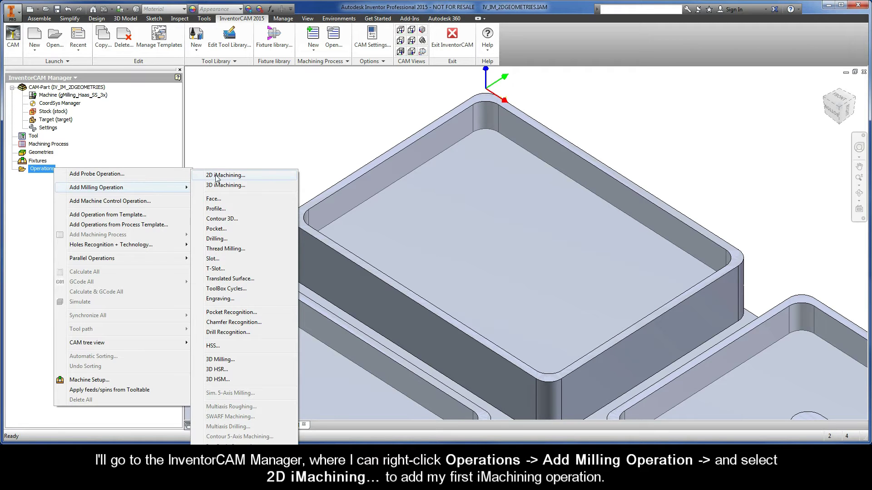
pyautogui.click(248, 179)
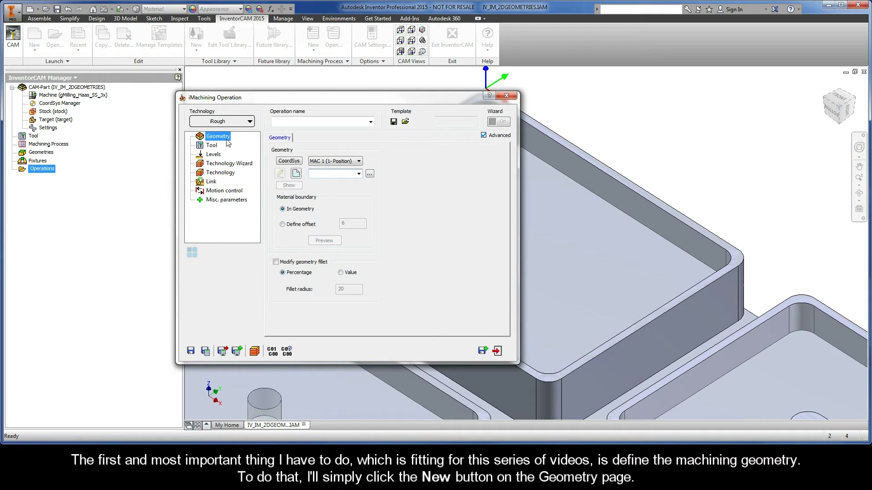
# Define a new machining geometry from the lower contour of the empty closed pocket, closing the chain with Auto-constant Z.
pyautogui.click(296, 174)
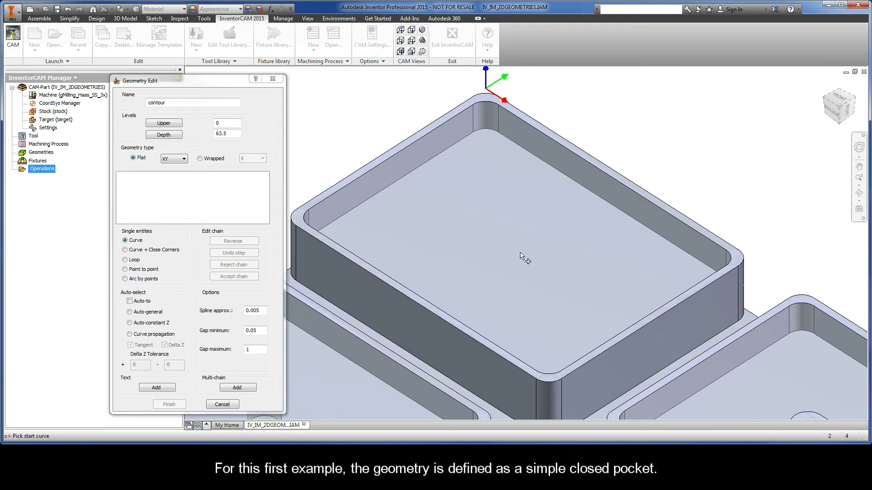
pyautogui.click(688, 255)
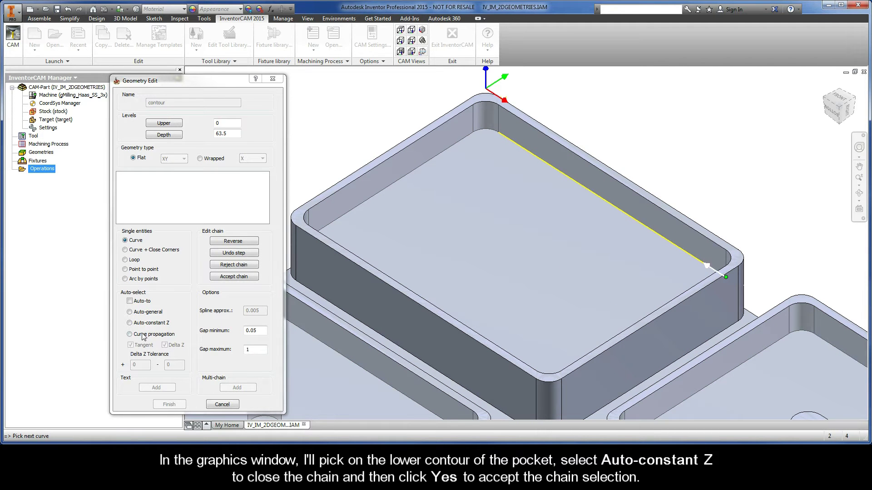
pyautogui.click(130, 322)
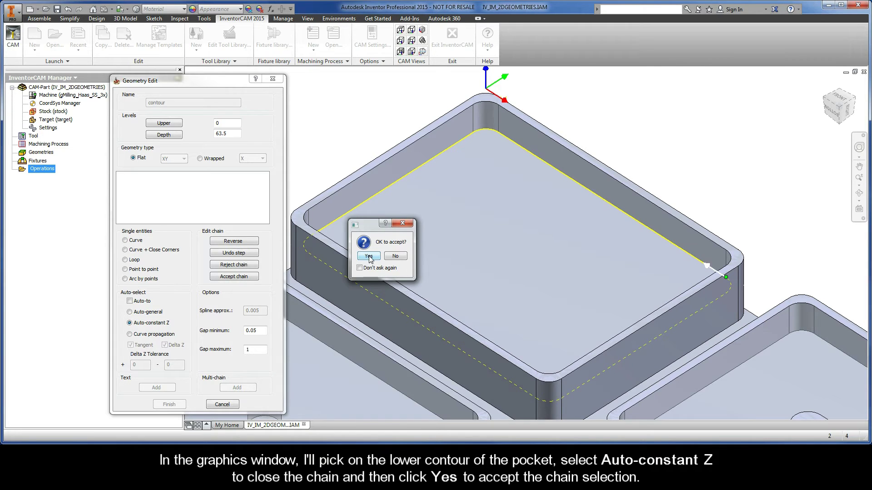
pyautogui.click(368, 256)
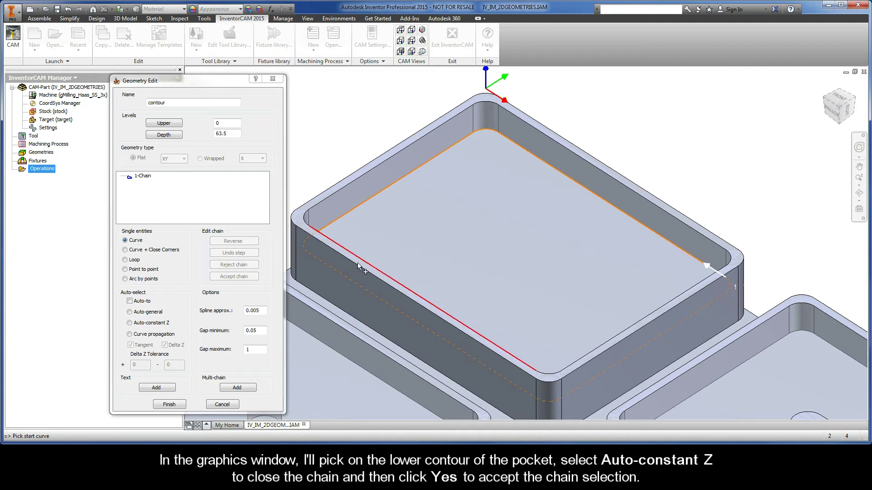
pyautogui.click(170, 405)
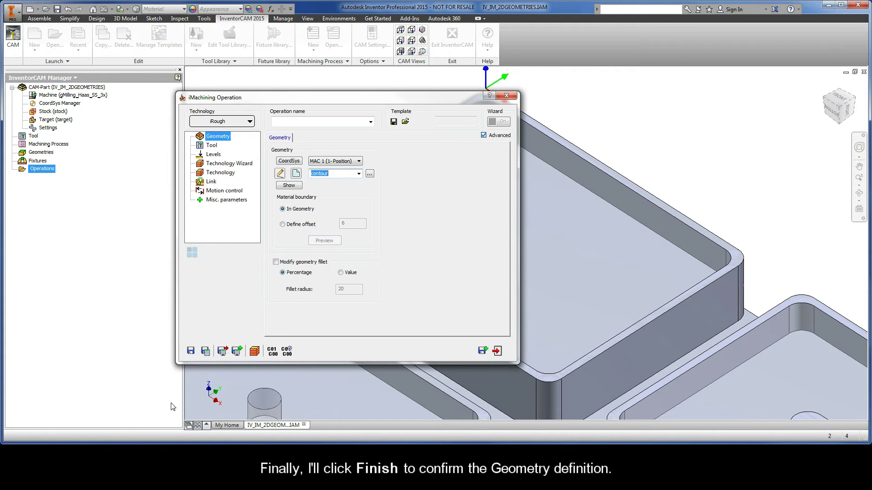
# Assign the existing 8 mm end mill, tool number 1, to the iMachining operation.
pyautogui.click(212, 147)
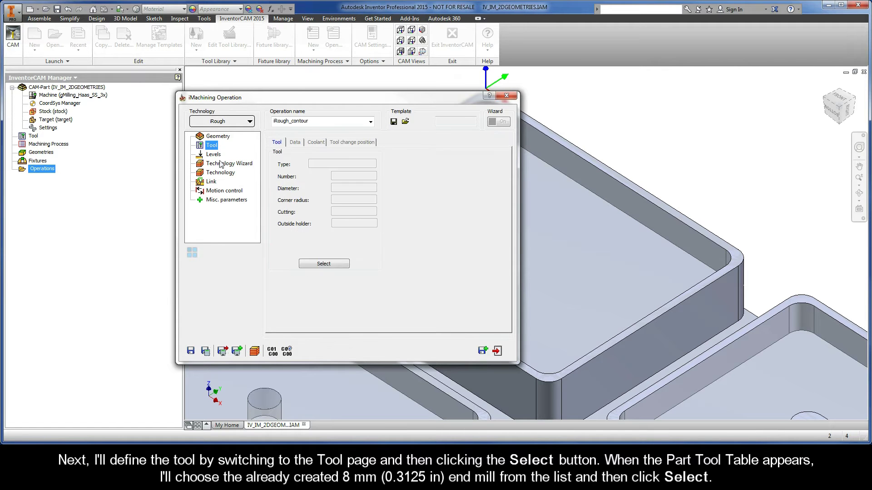
pyautogui.click(323, 265)
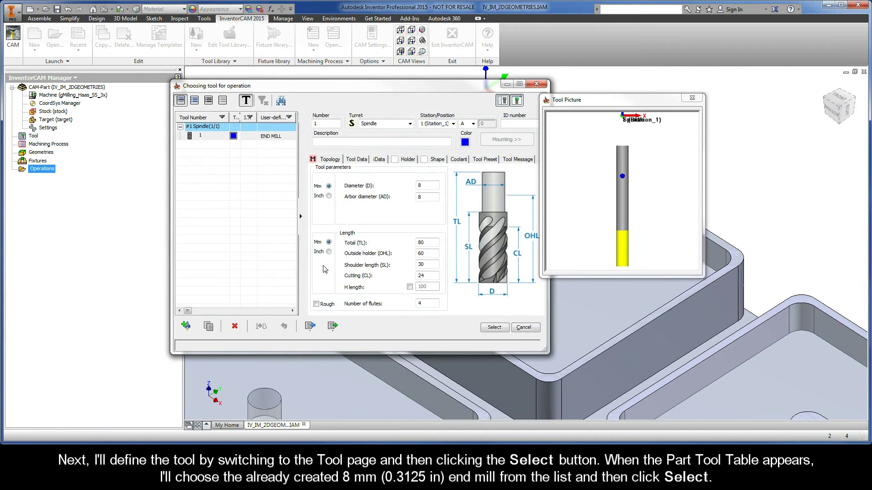
pyautogui.click(272, 139)
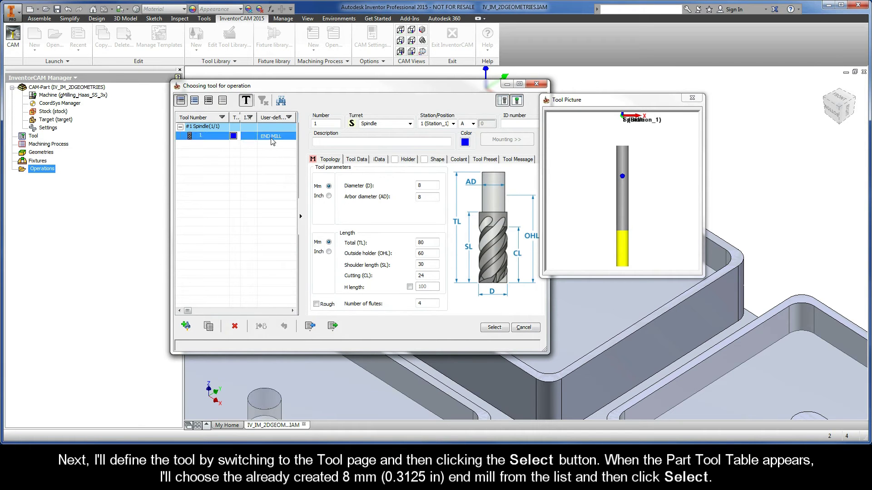
pyautogui.click(430, 185)
pyautogui.click(489, 326)
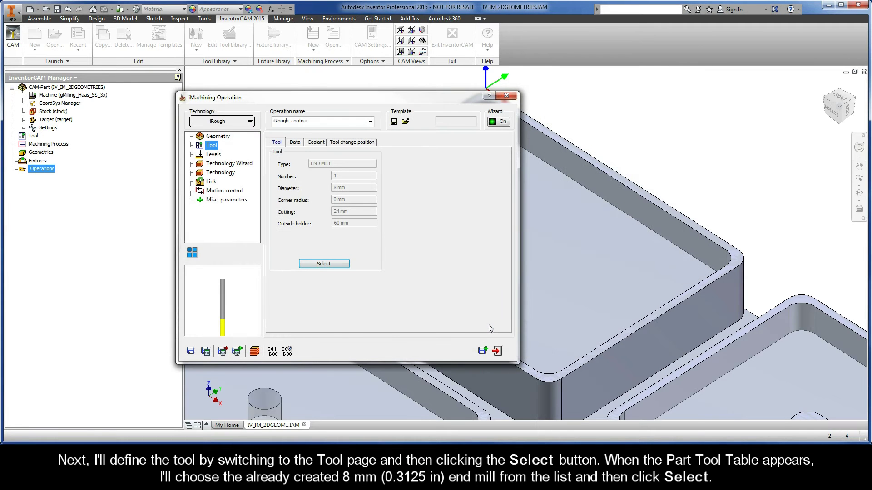
# Set the operation's upper level to 0 from the top face of the stock model.
pyautogui.click(213, 155)
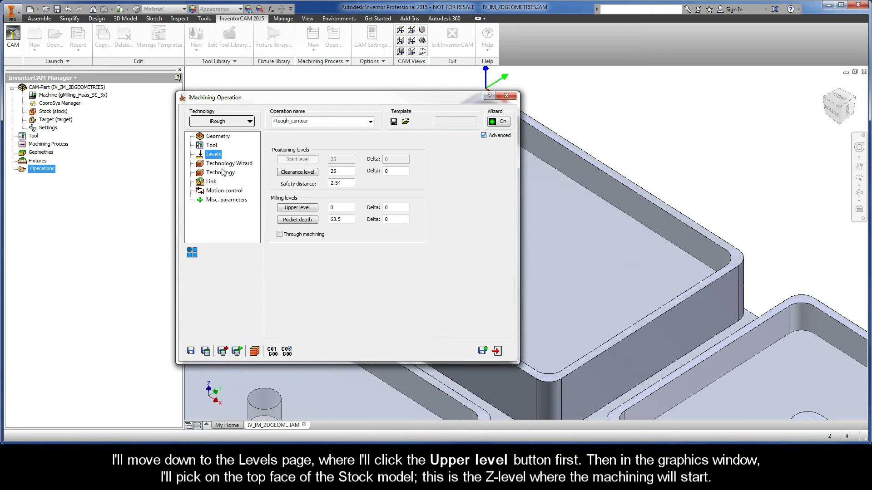
pyautogui.click(297, 213)
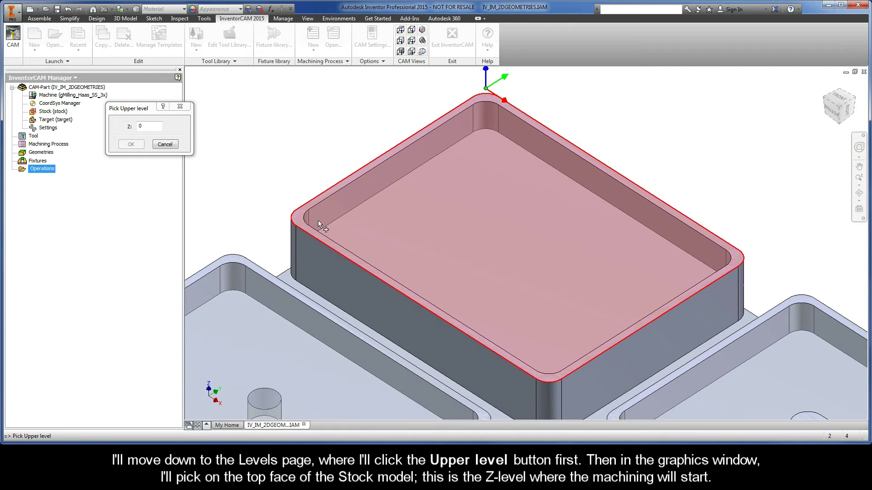
pyautogui.click(318, 221)
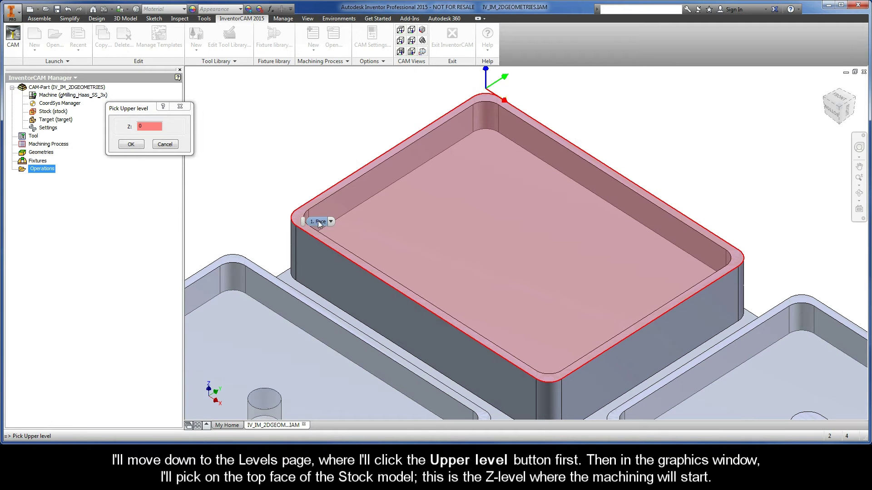
pyautogui.click(132, 144)
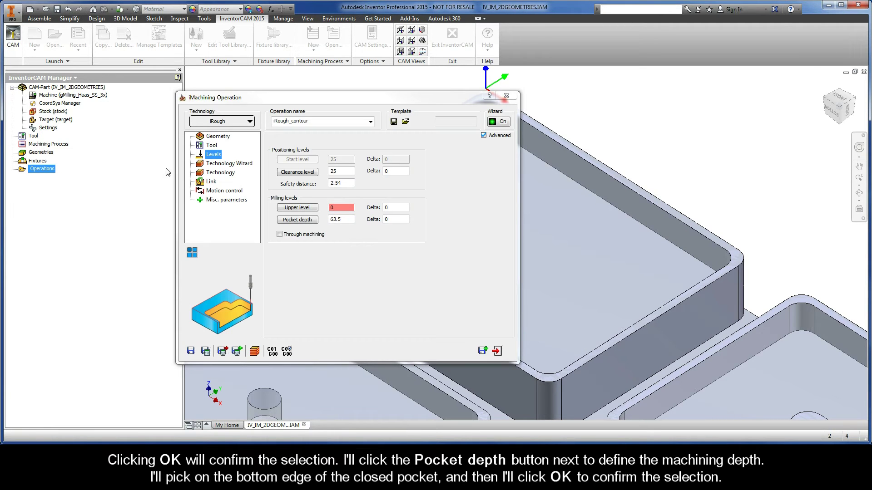
# Set the pocket depth to 12.7 from the bottom edge of the closed pocket.
pyautogui.click(298, 220)
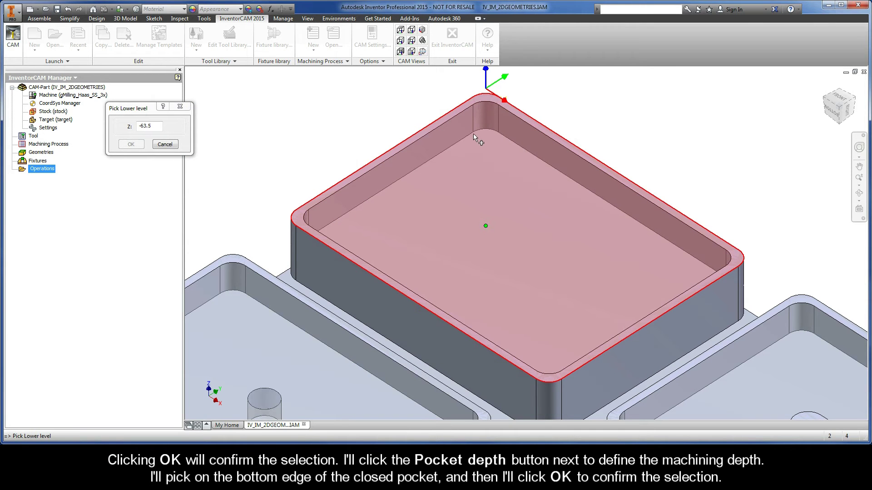
pyautogui.rightClick(472, 132)
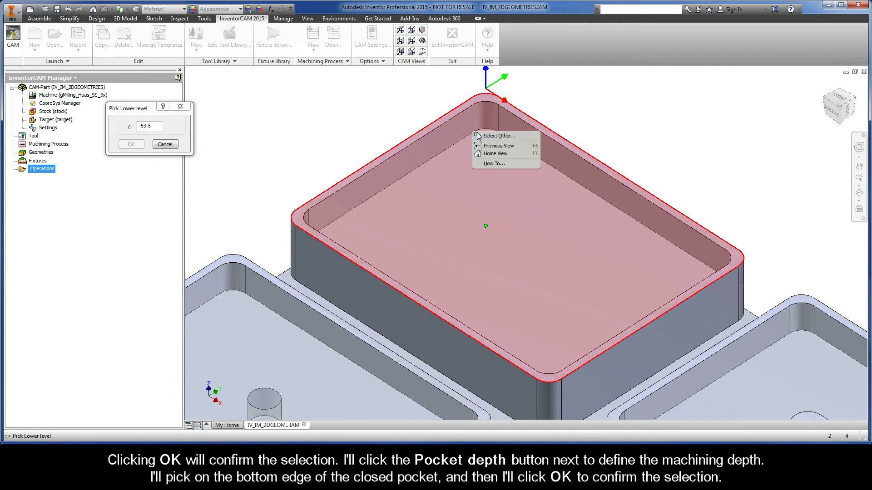
pyautogui.click(480, 135)
pyautogui.click(480, 134)
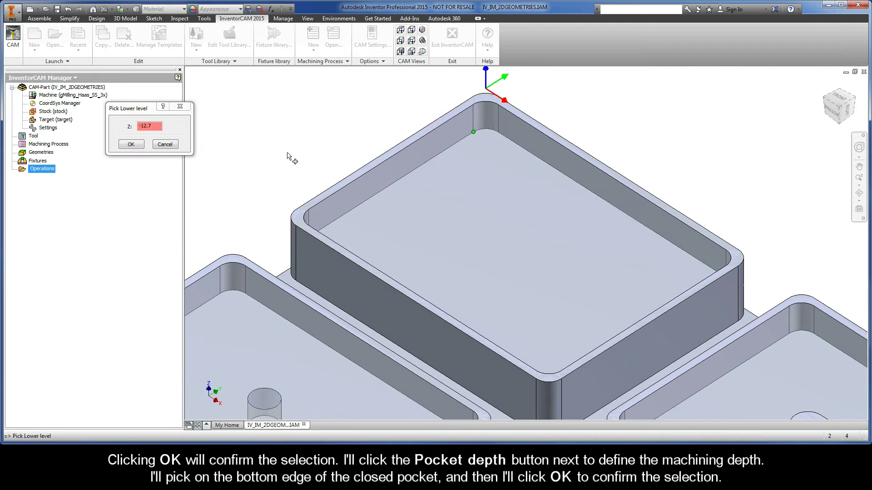
pyautogui.click(131, 144)
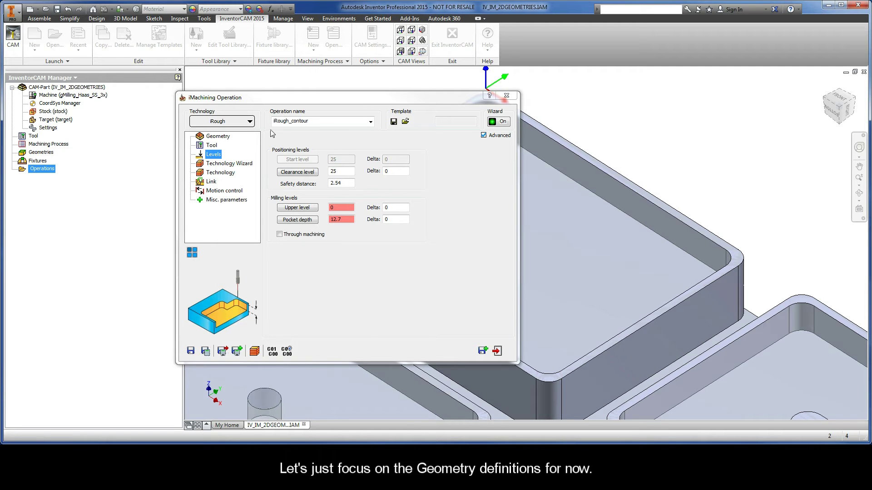
# Name the operation ClosedPocket, then save it and calculate its tool path.
pyautogui.click(313, 122)
pyautogui.write('ClosedPocket')
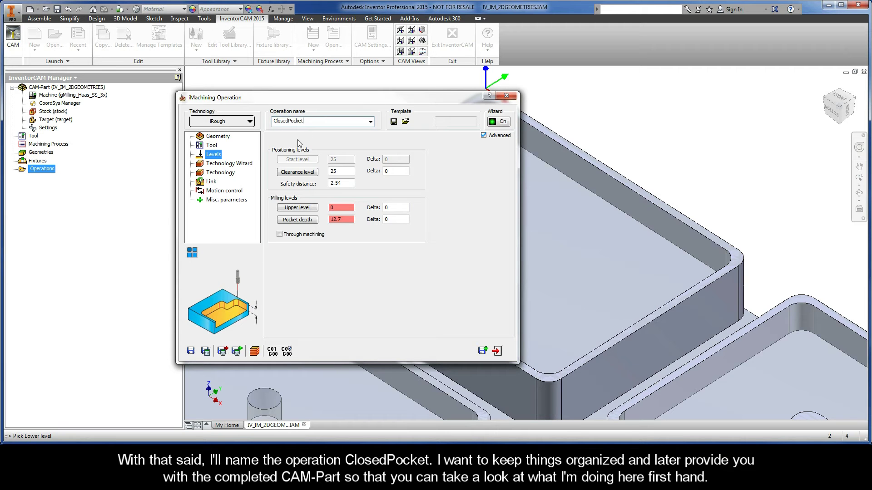
pyautogui.click(206, 352)
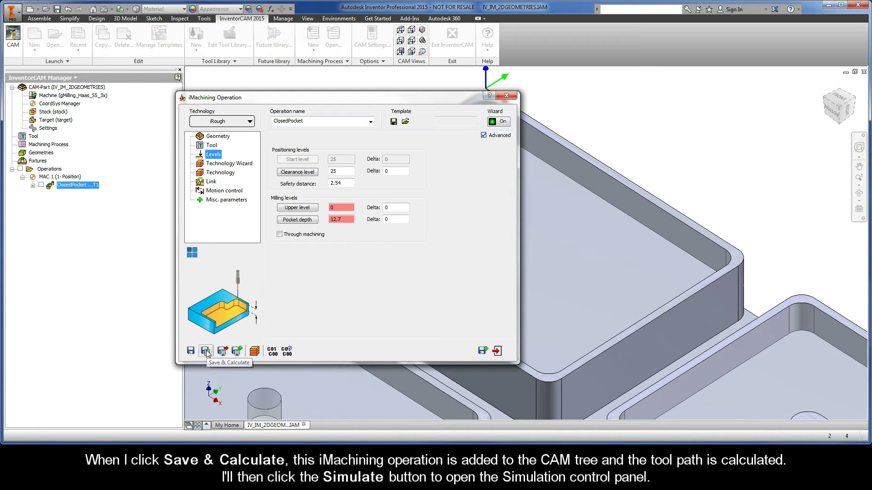
# Simulate the ClosedPocket tool path in Host CAD mode, starting slower and speeding it up partway, then exit the simulation.
pyautogui.click(254, 351)
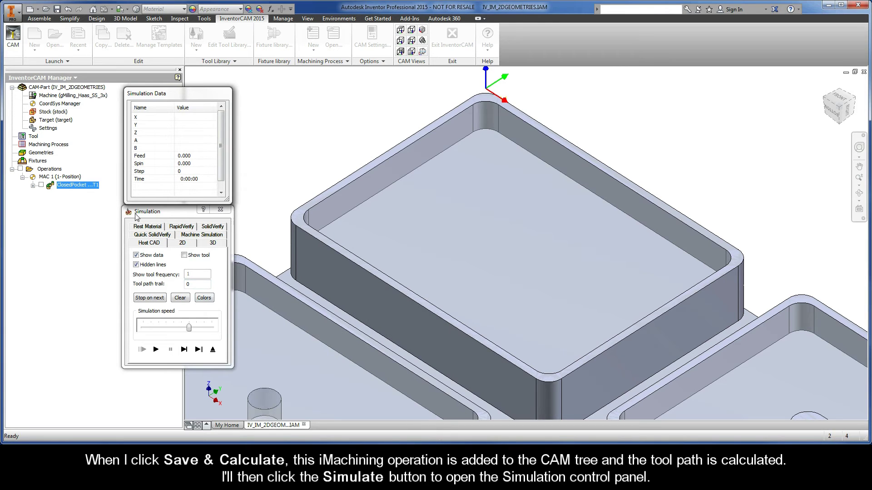
pyautogui.moveTo(189, 327); pyautogui.dragTo(174, 327)
pyautogui.click(156, 350)
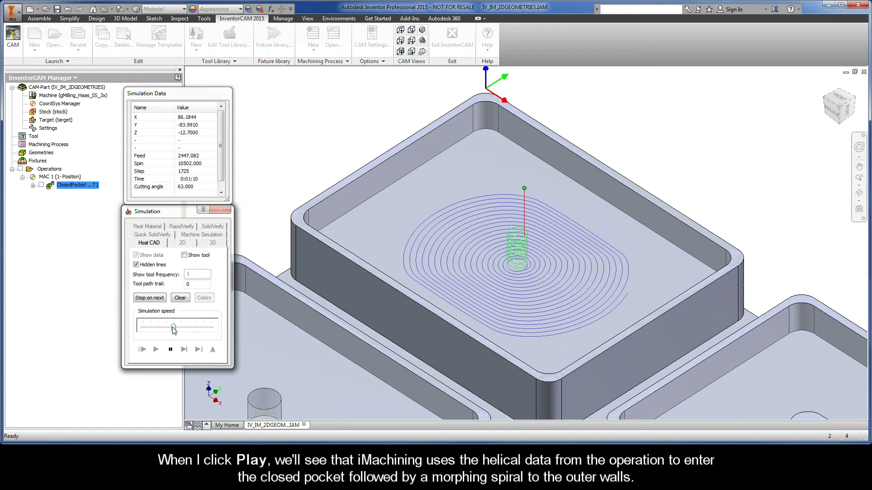
pyautogui.moveTo(173, 328); pyautogui.dragTo(189, 329)
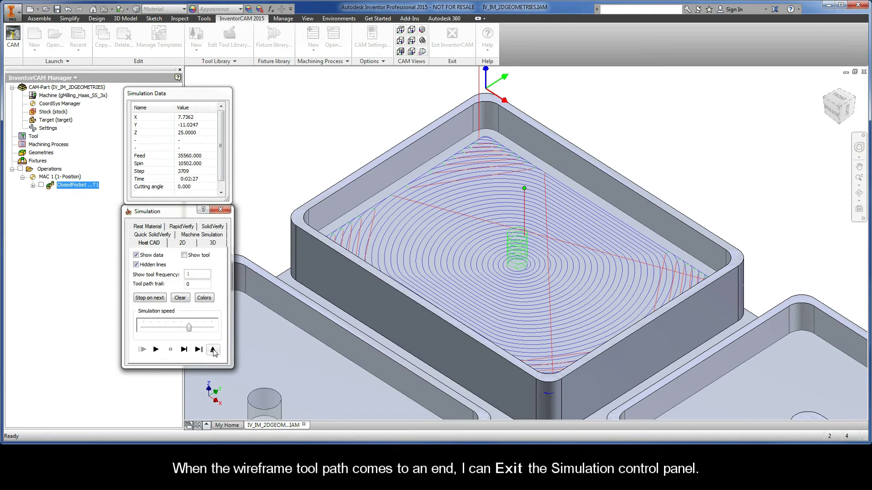
pyautogui.click(212, 349)
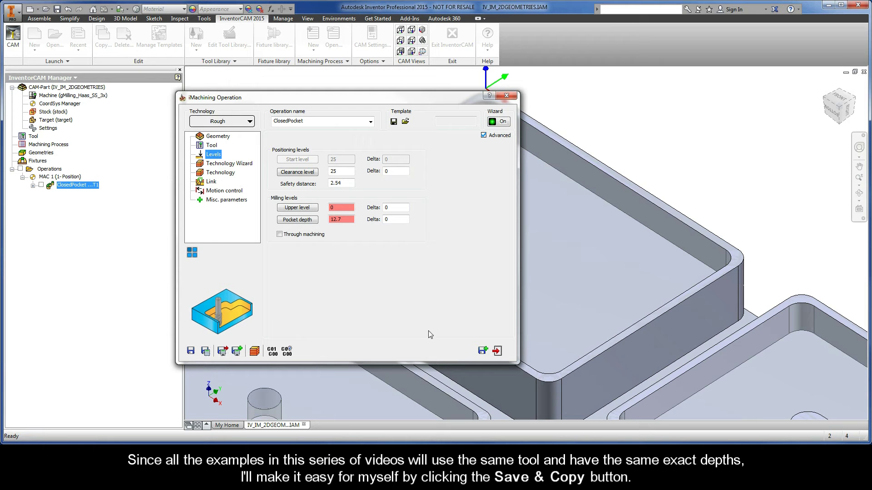
# Save and copy ClosedPocket into a new iMachining operation, and check the copied tool and level definitions.
pyautogui.click(482, 352)
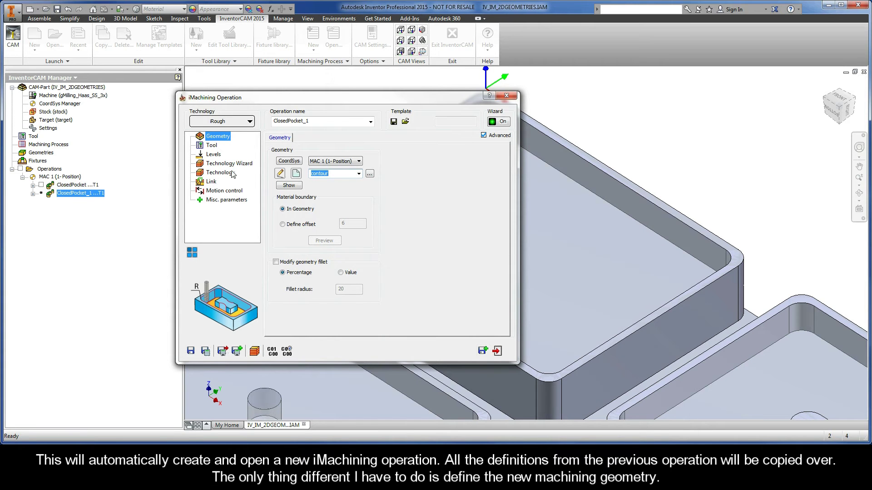
pyautogui.click(212, 145)
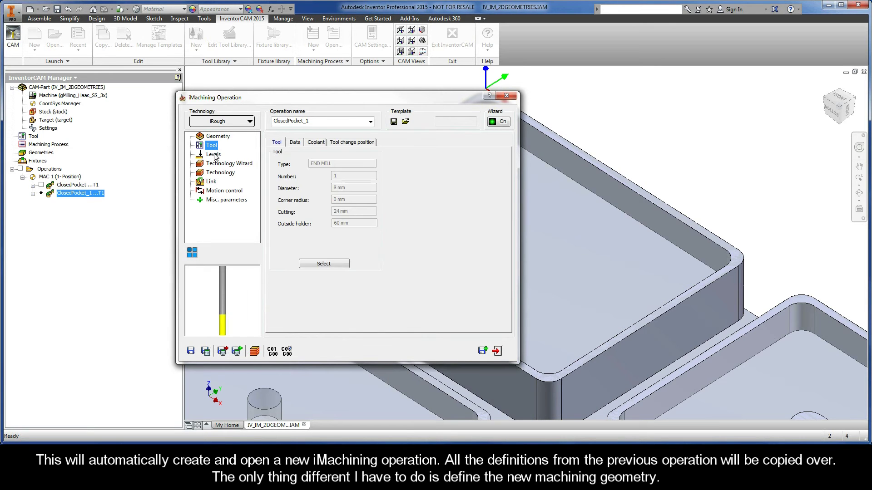
pyautogui.click(215, 157)
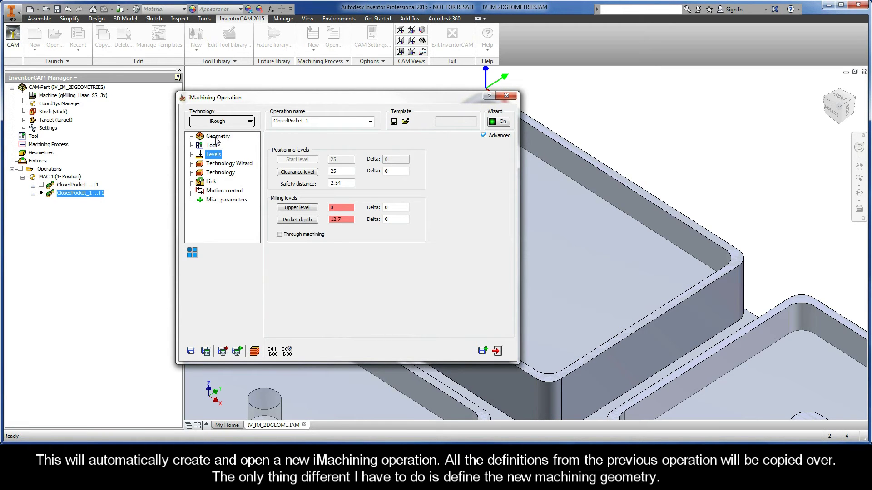
pyautogui.click(217, 138)
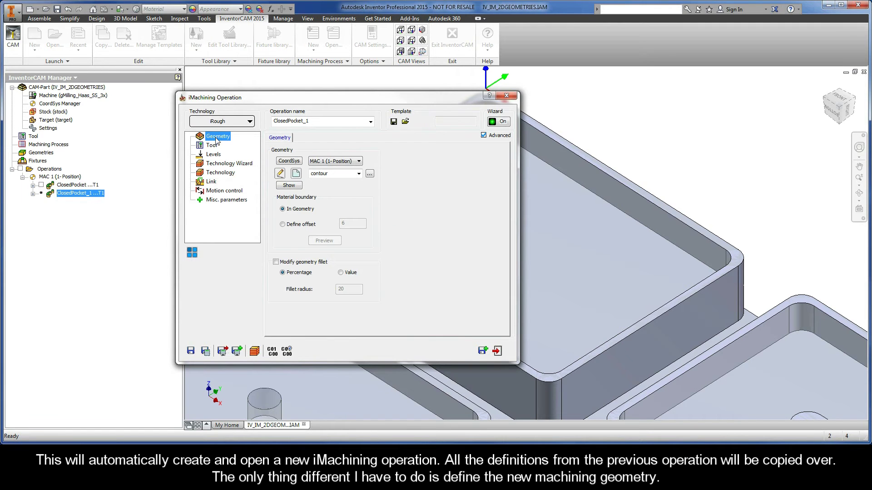
# Start a new geometry and define the single-island pocket's bottom contour as the first chain with Auto-constant Z.
pyautogui.click(296, 174)
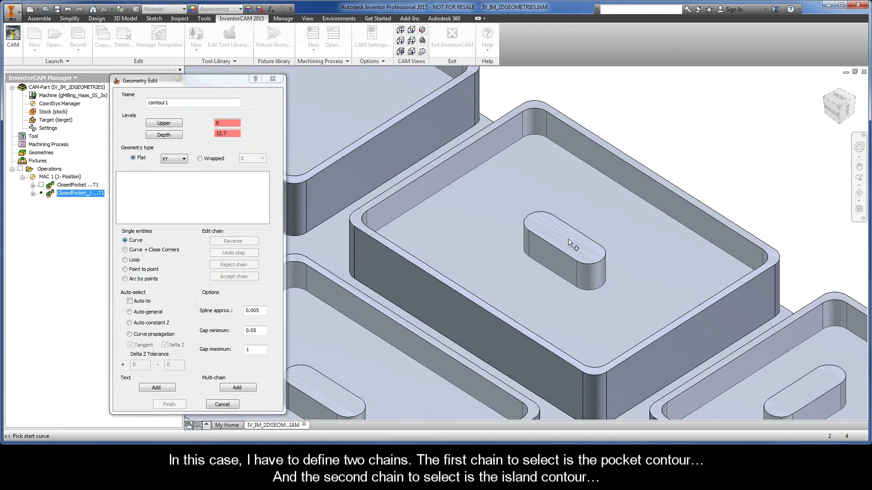
pyautogui.click(738, 262)
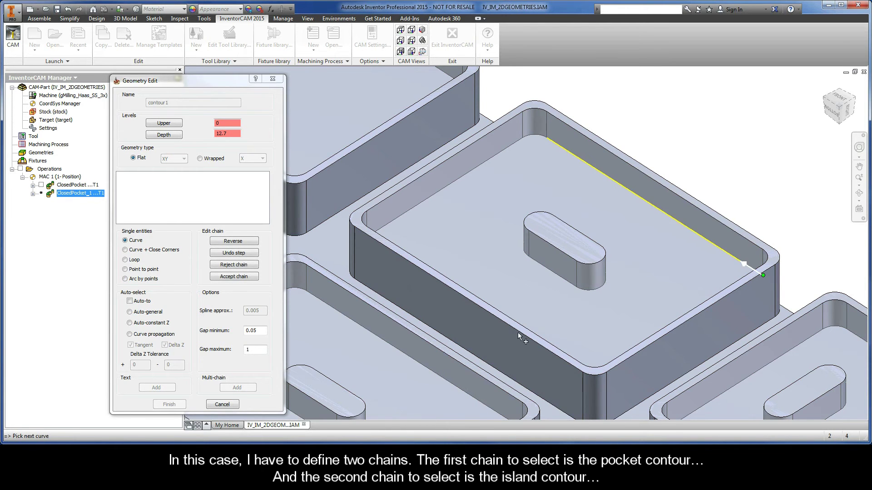
pyautogui.click(155, 324)
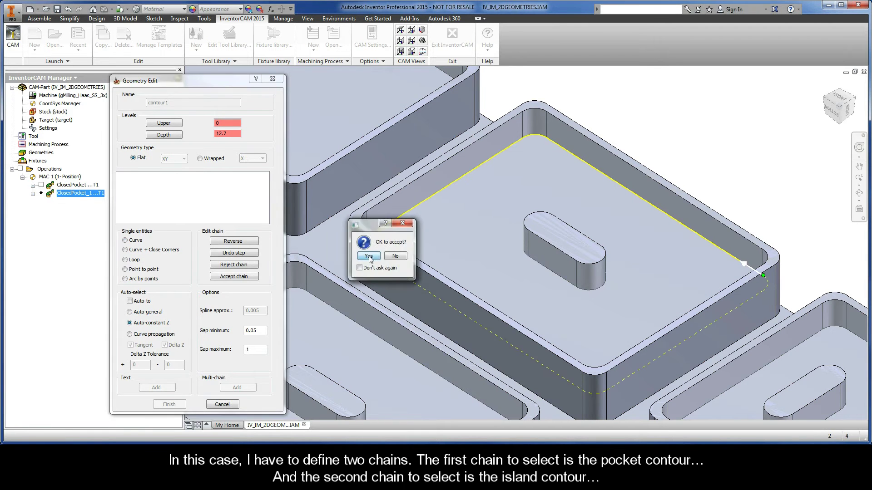
pyautogui.click(420, 274)
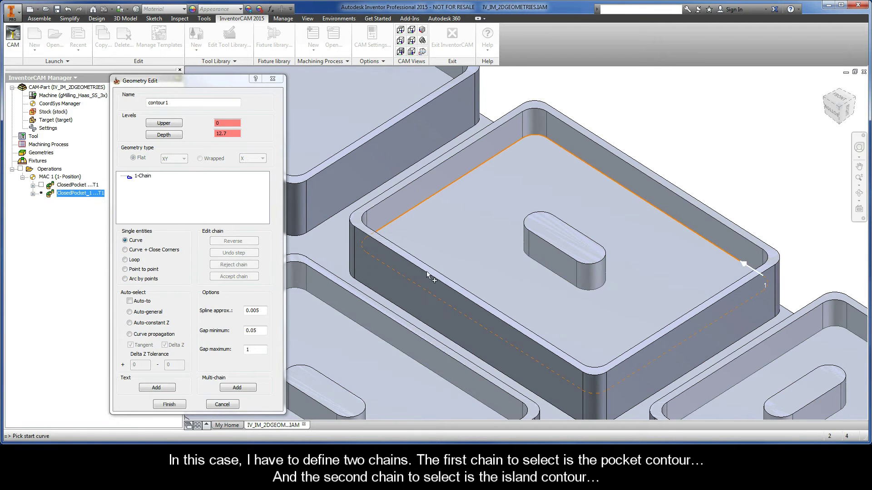
# Add the island's bottom contour as the second chain with Auto-constant Z and finish the geometry definition.
pyautogui.click(567, 285)
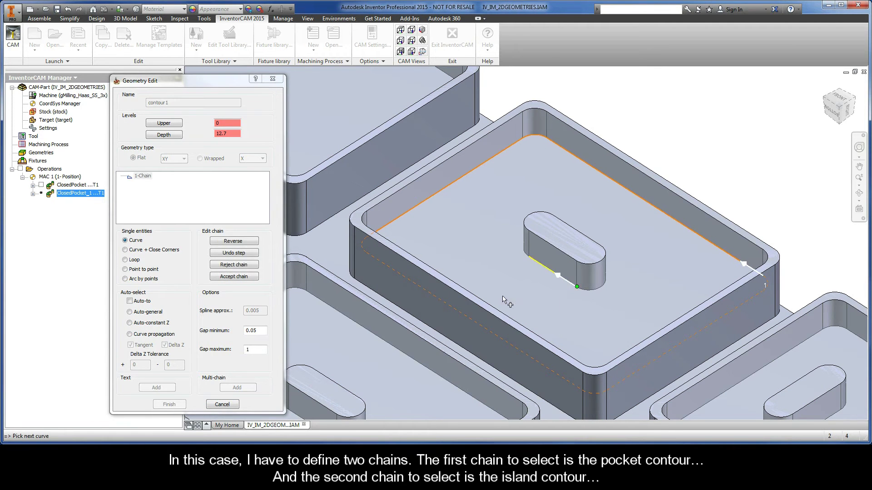
pyautogui.click(141, 324)
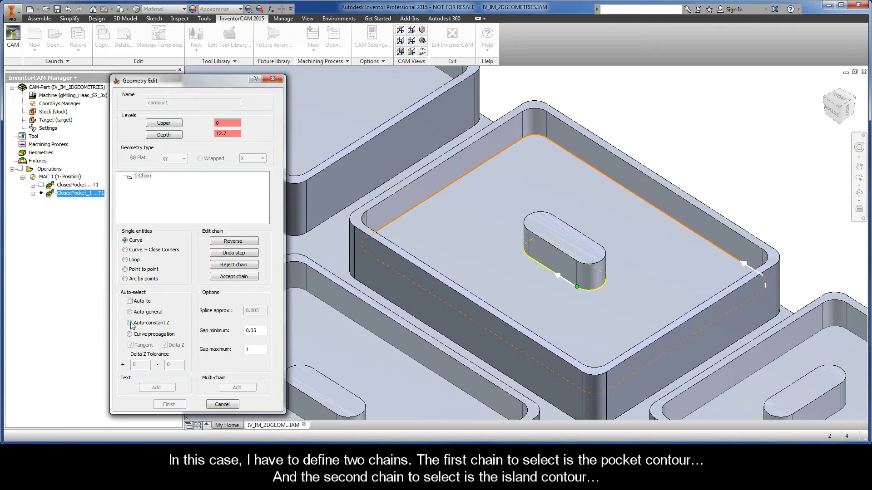
pyautogui.click(376, 258)
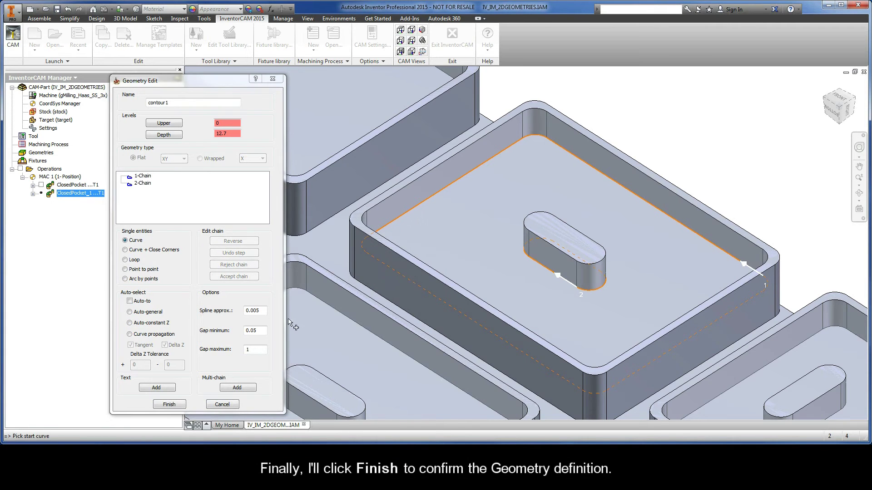
pyautogui.click(169, 405)
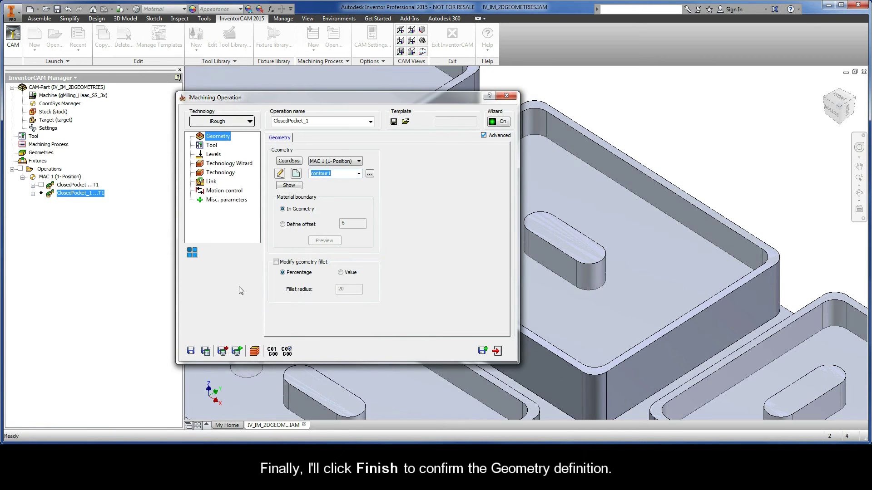
# Name the operation ClosedPocket_Island, then save it and calculate its tool path.
pyautogui.doubleClick(318, 121)
pyautogui.click(317, 121)
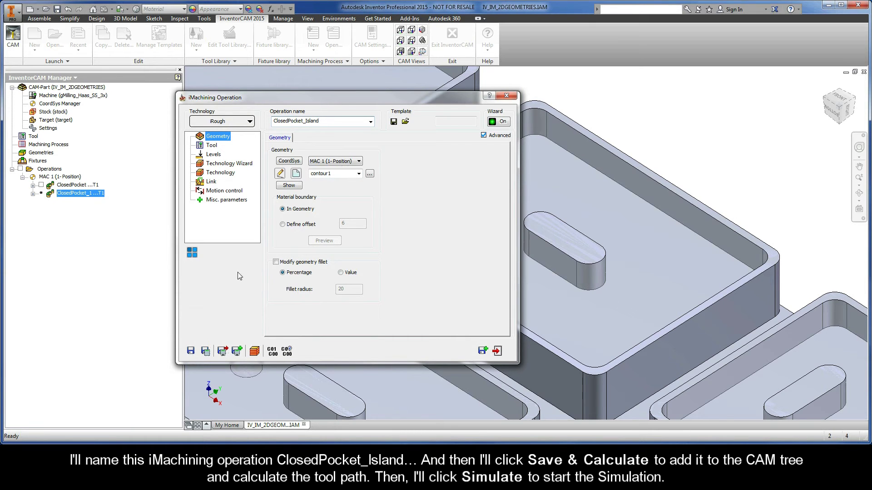
pyautogui.click(206, 351)
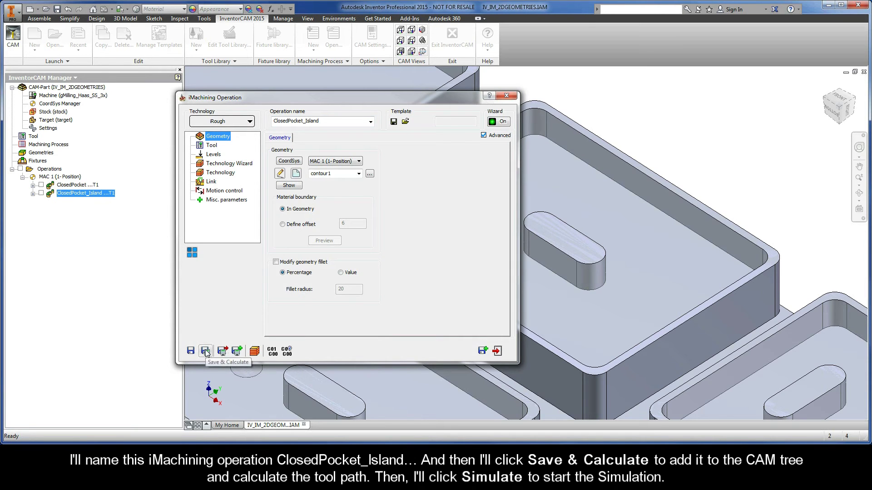
# Simulate the ClosedPocket_Island tool path at a reduced speed, raise the speed partway, then exit the simulation.
pyautogui.click(255, 352)
pyautogui.moveTo(189, 328); pyautogui.dragTo(175, 326)
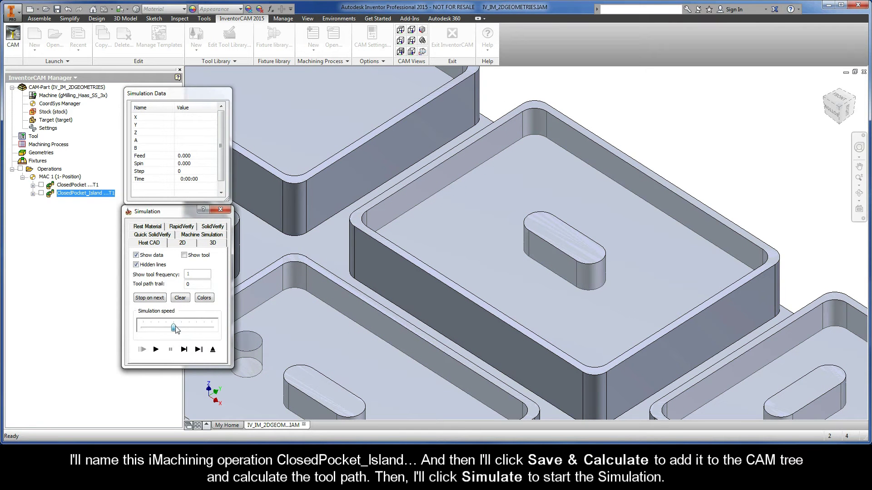
pyautogui.click(156, 349)
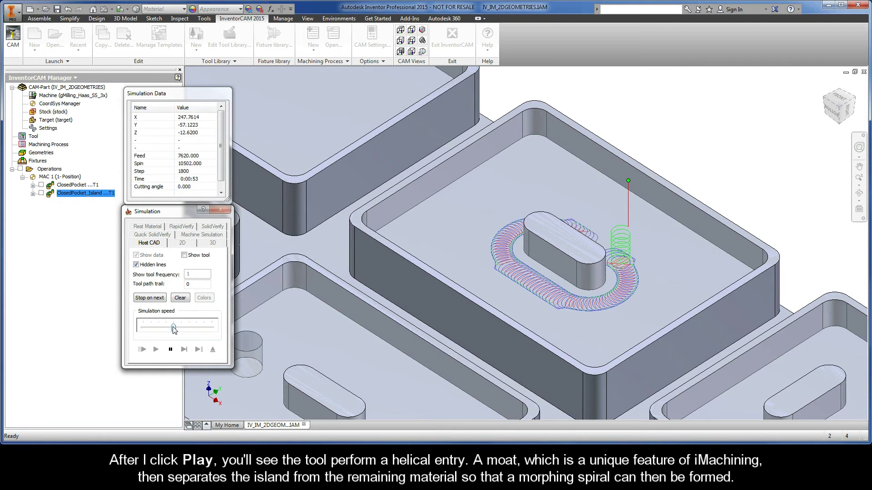
pyautogui.moveTo(175, 329); pyautogui.dragTo(190, 329)
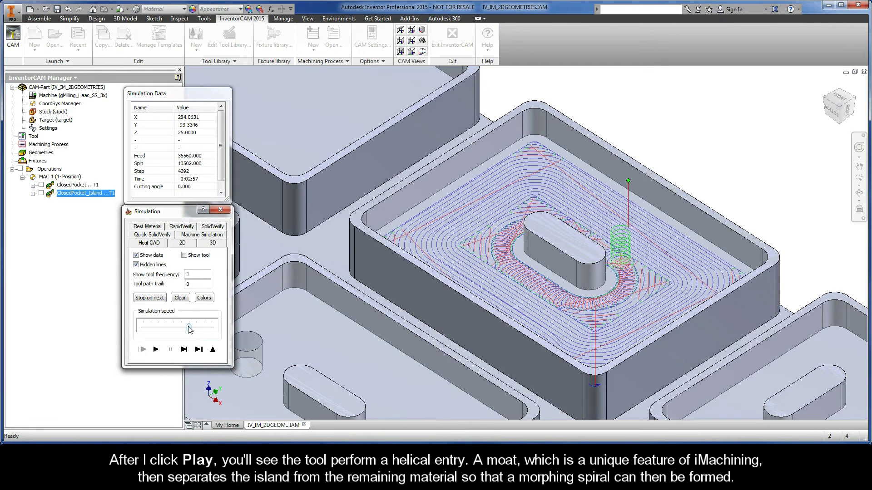
pyautogui.click(212, 350)
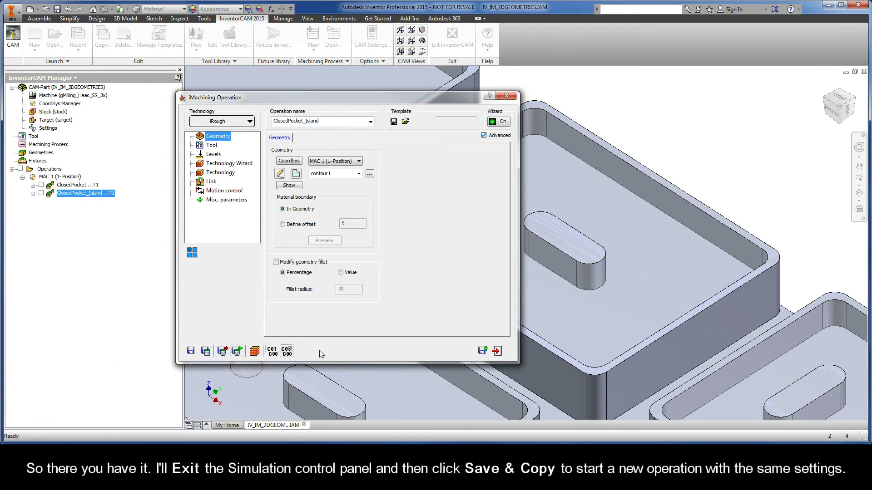
# Save and copy ClosedPocket_Island, then define the two-island pocket's bottom contour as a new geometry's first chain with Auto-constant Z.
pyautogui.click(483, 351)
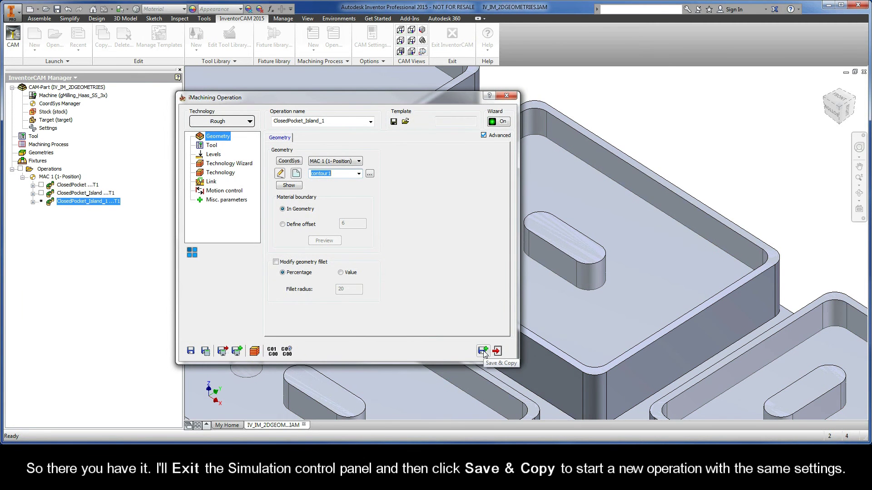
pyautogui.click(295, 174)
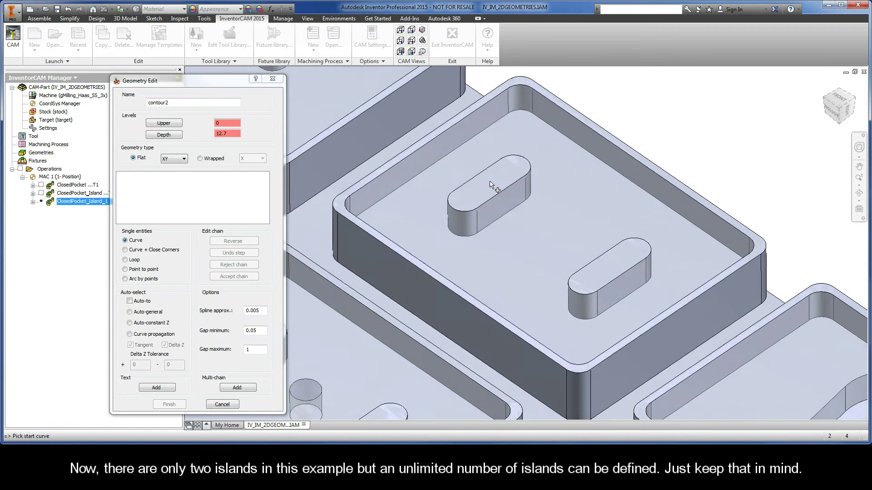
pyautogui.click(726, 251)
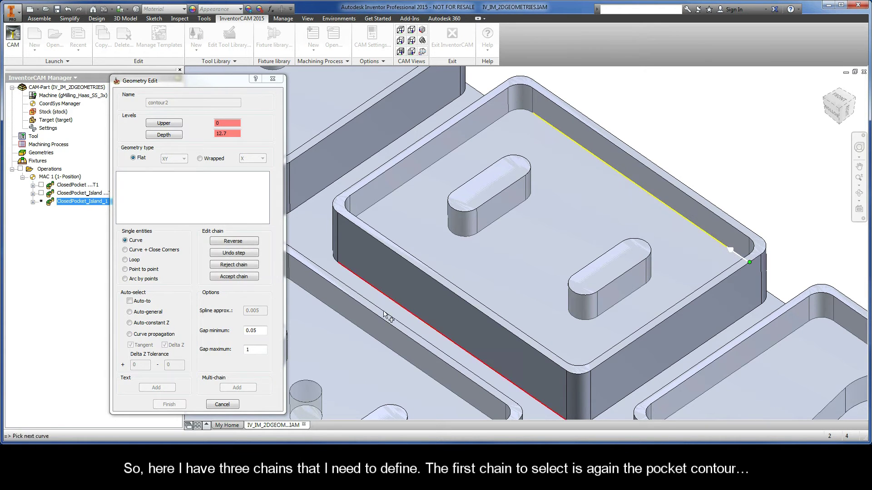
pyautogui.click(151, 323)
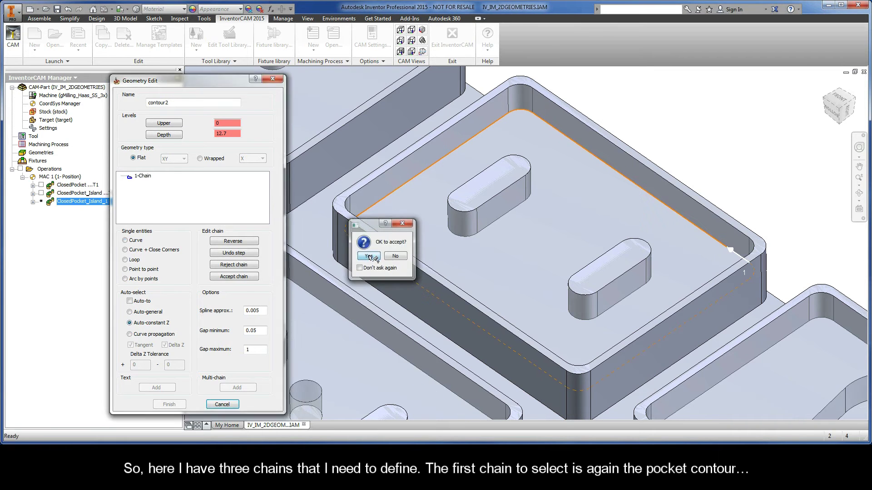
pyautogui.click(426, 240)
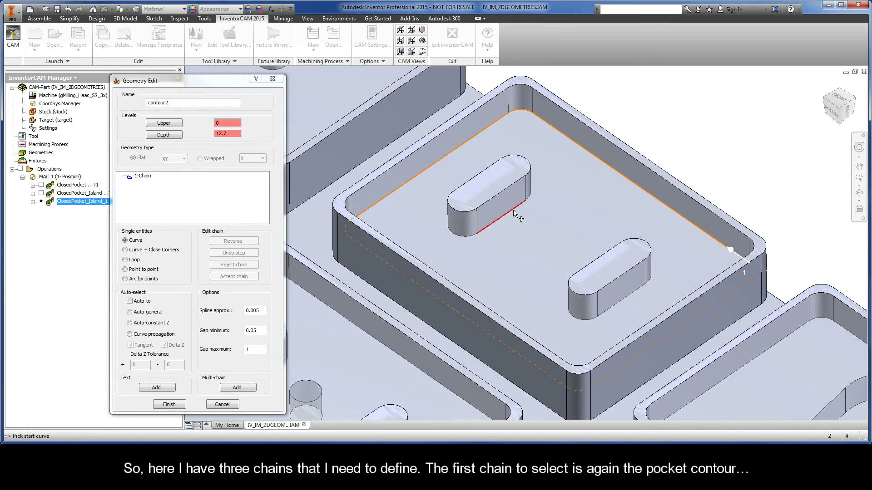
# Add the bottom contours of both islands as the second and third chains with Auto-constant Z, and finish the geometry.
pyautogui.click(514, 214)
pyautogui.click(161, 324)
pyautogui.click(398, 244)
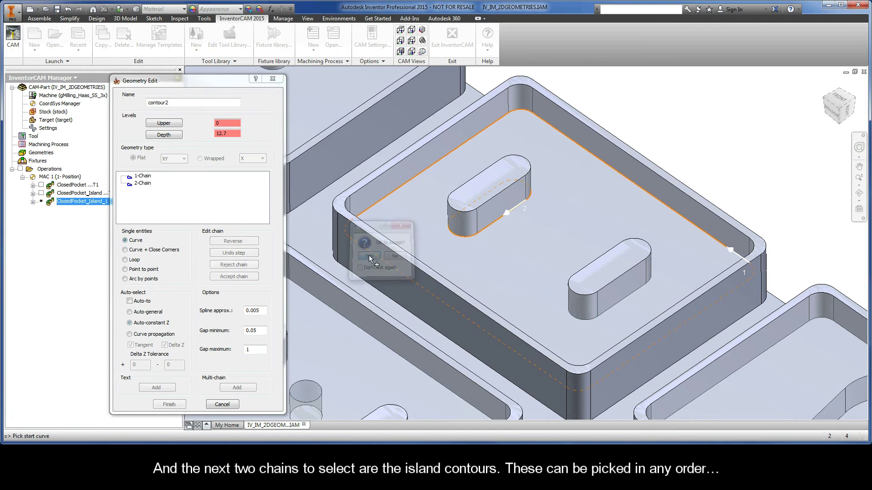
pyautogui.click(637, 300)
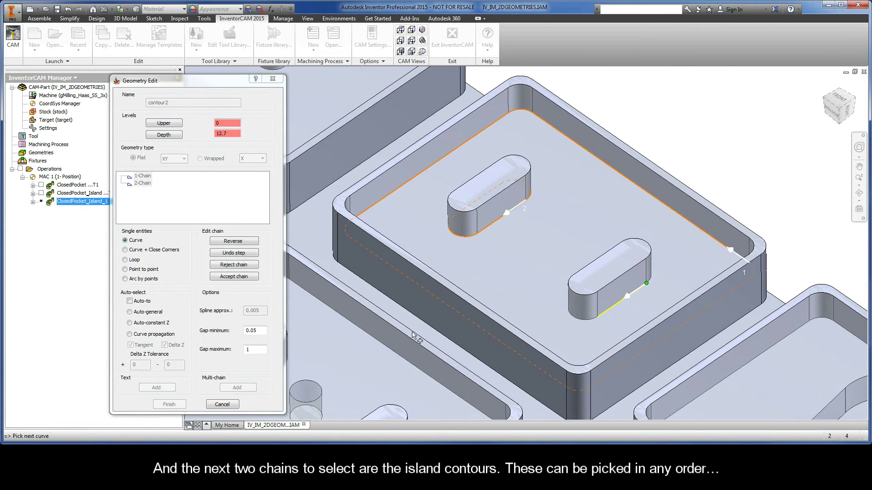
pyautogui.click(142, 323)
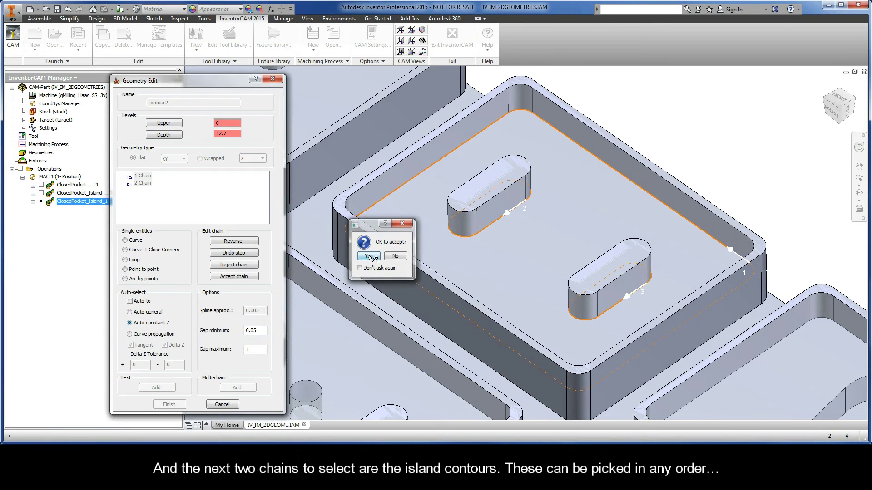
pyautogui.click(399, 243)
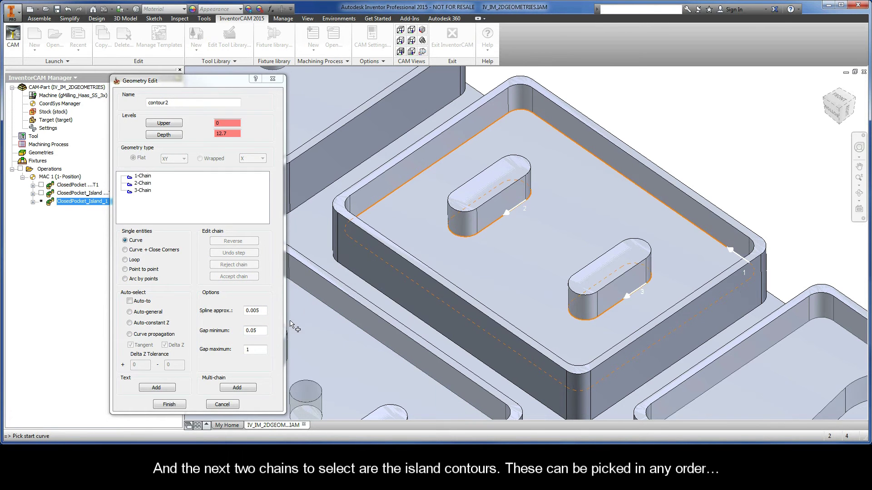
pyautogui.click(171, 405)
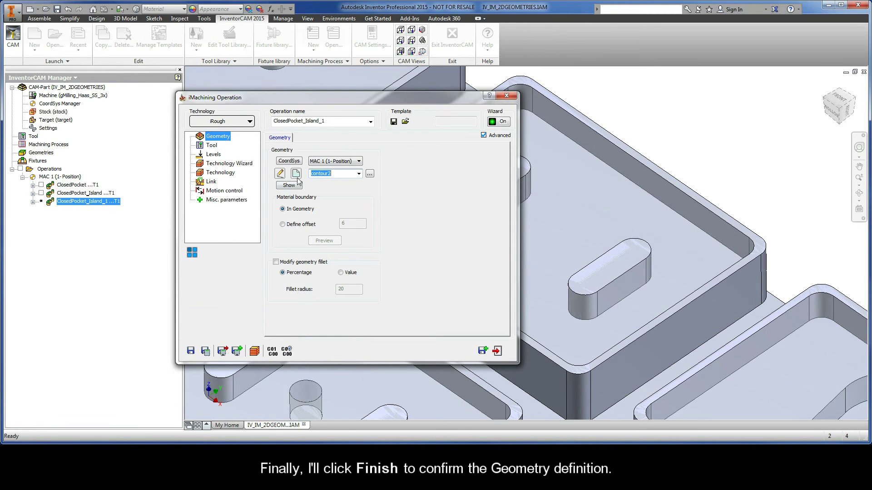
# Name the operation ClosedPocket_Islands, then save it and calculate its tool path.
pyautogui.click(331, 121)
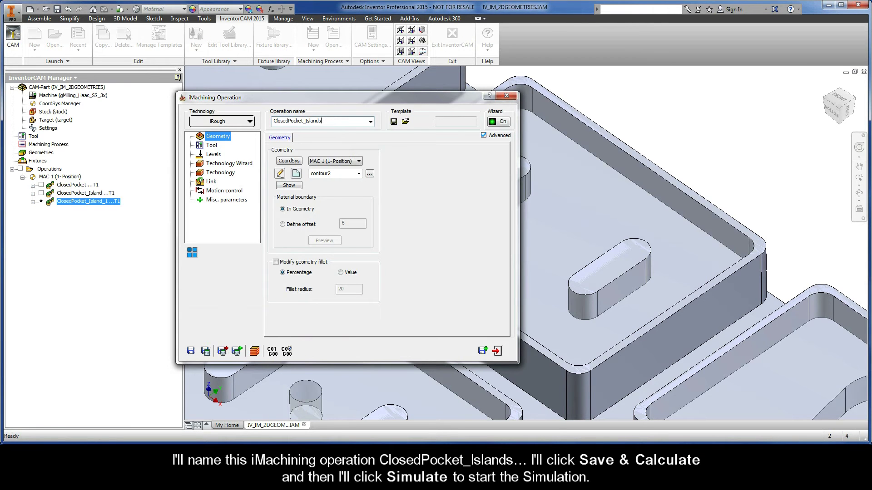
pyautogui.click(206, 351)
# Simulate the ClosedPocket_Islands tool path at a reduced speed, raise the speed partway, then exit the simulation.
pyautogui.click(254, 351)
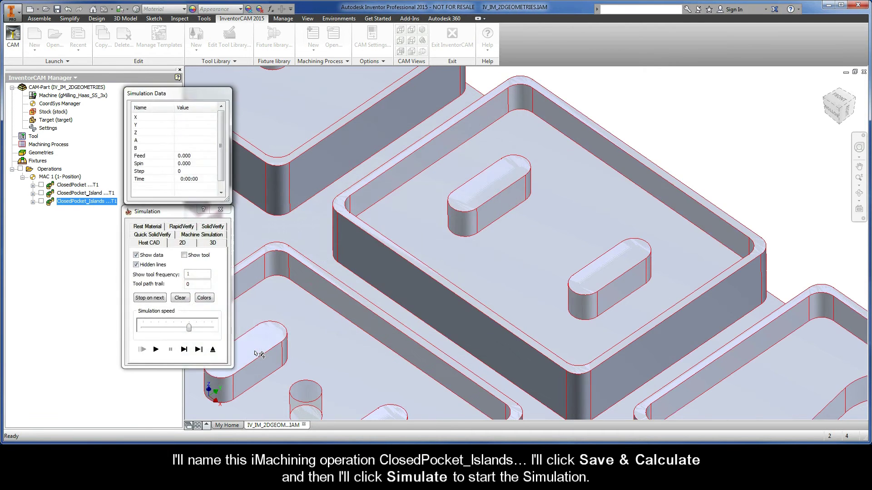
pyautogui.moveTo(189, 327); pyautogui.dragTo(173, 327)
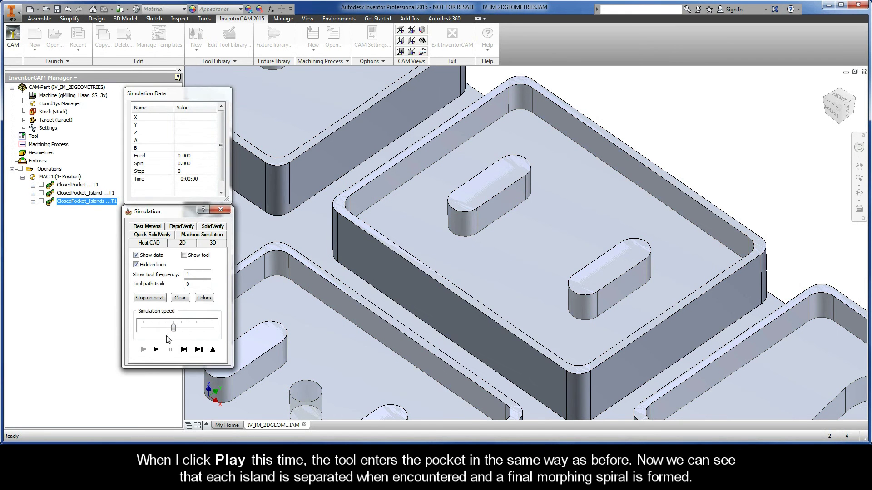
pyautogui.click(157, 350)
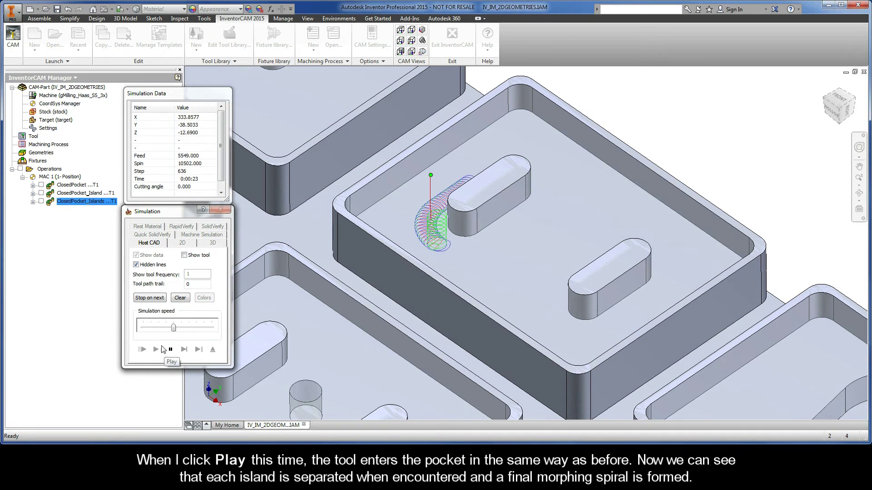
pyautogui.moveTo(173, 329); pyautogui.dragTo(189, 328)
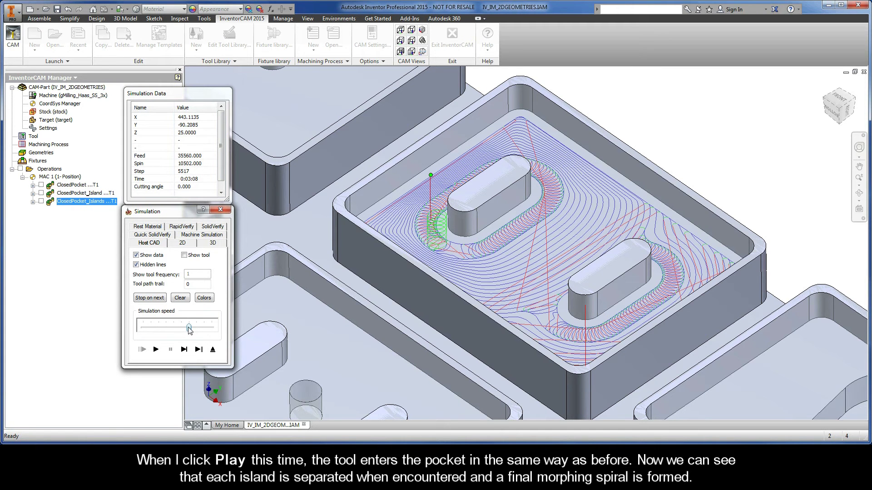
pyautogui.click(212, 350)
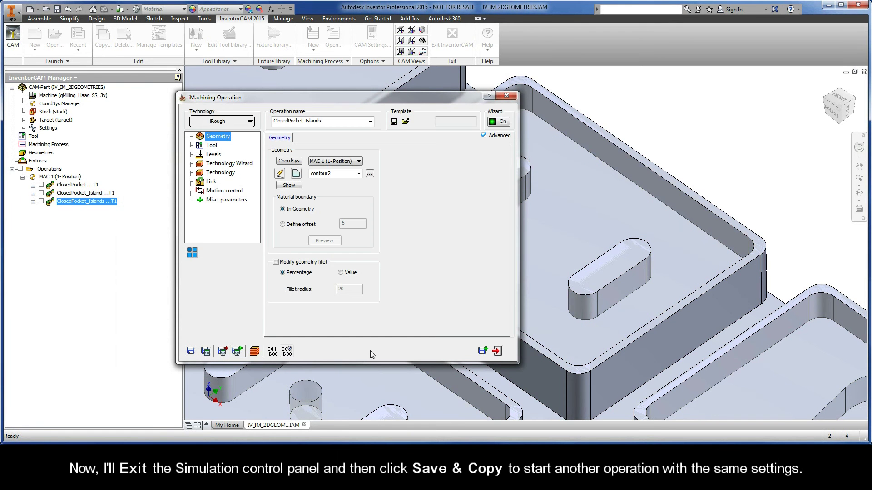
# Save and copy ClosedPocket_Islands, then define the teardrop-entry pocket's bottom contour as a new geometry's first chain with Auto-constant Z.
pyautogui.click(482, 351)
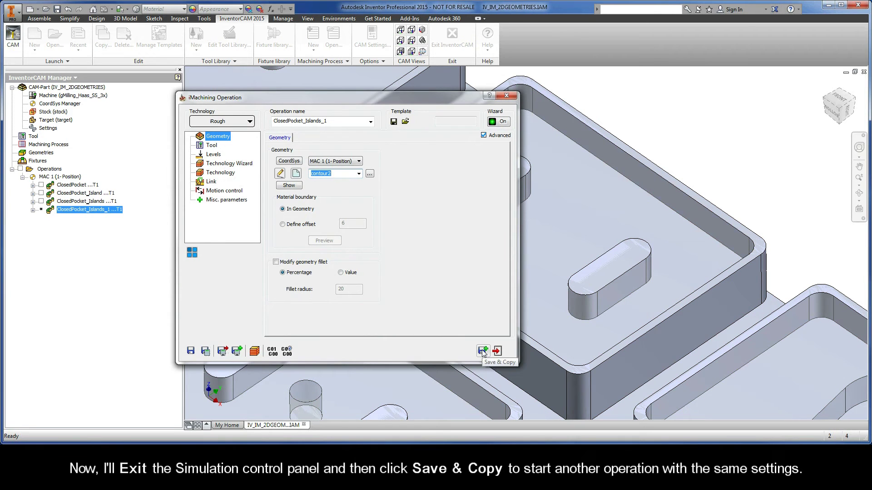
pyautogui.click(297, 174)
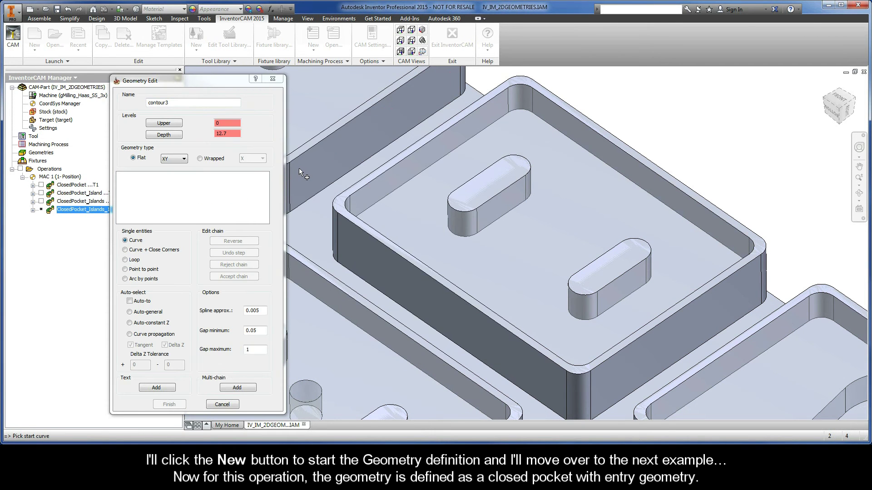
pyautogui.scroll(-3, 299, 168)
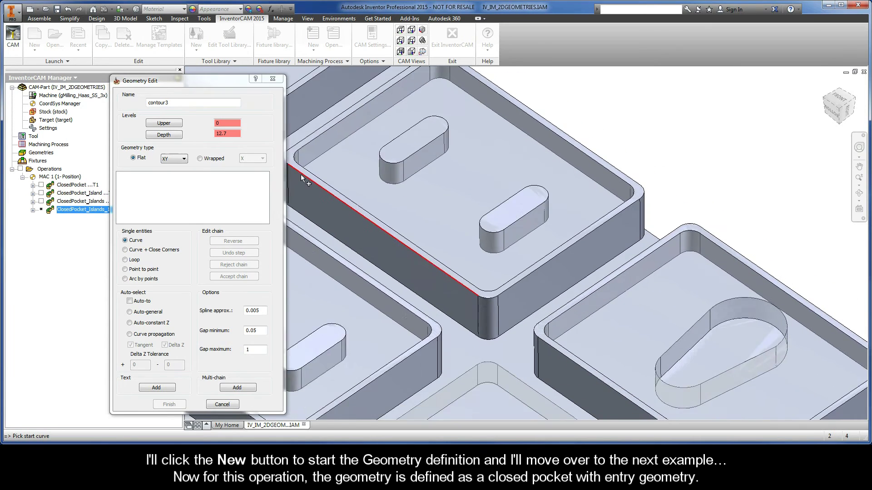
pyautogui.scroll(2, 298, 178)
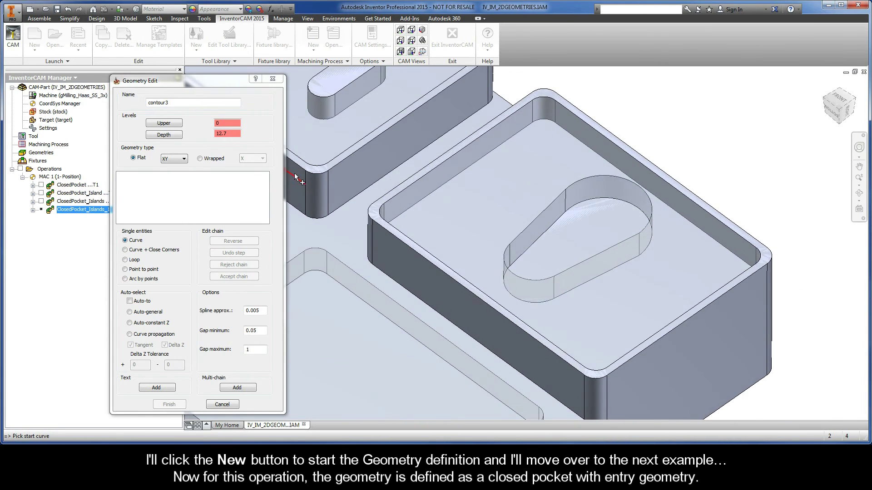
pyautogui.scroll(1, 295, 177)
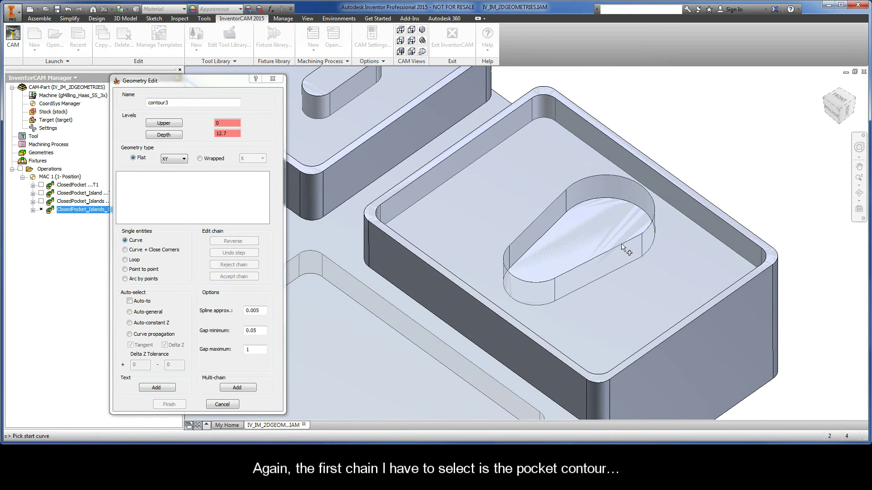
pyautogui.click(740, 257)
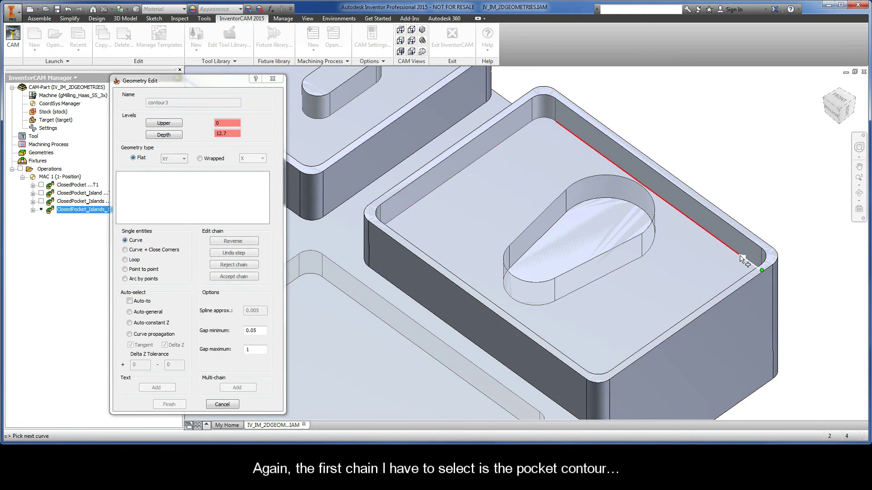
pyautogui.click(139, 325)
pyautogui.click(396, 254)
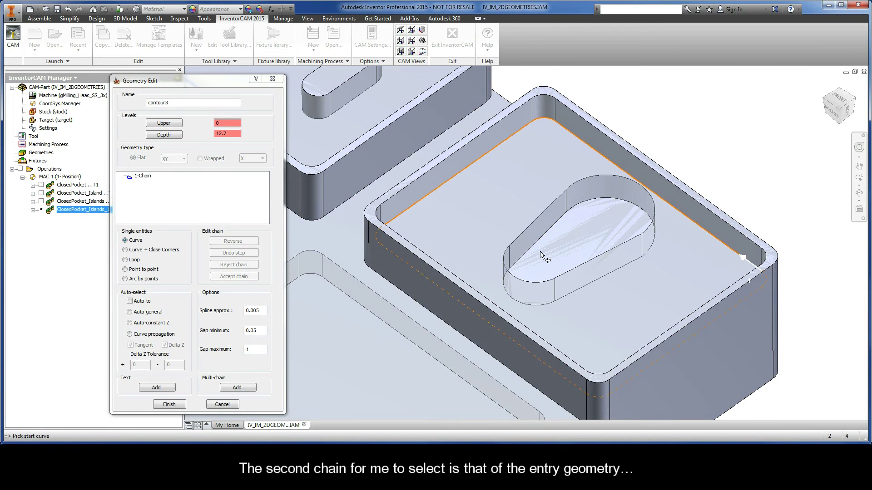
# Add the teardrop entry contour as the second chain with Auto-constant Z, mark that chain as open, and finish the geometry.
pyautogui.click(556, 226)
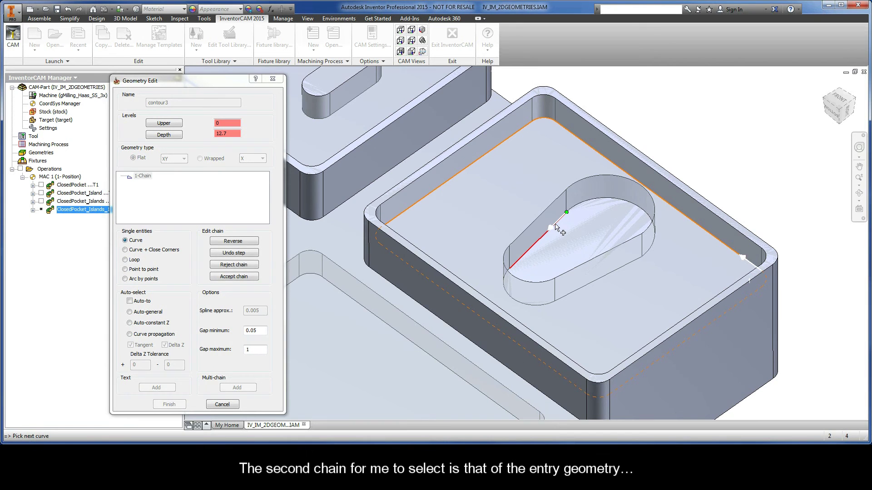
pyautogui.click(131, 322)
pyautogui.click(396, 254)
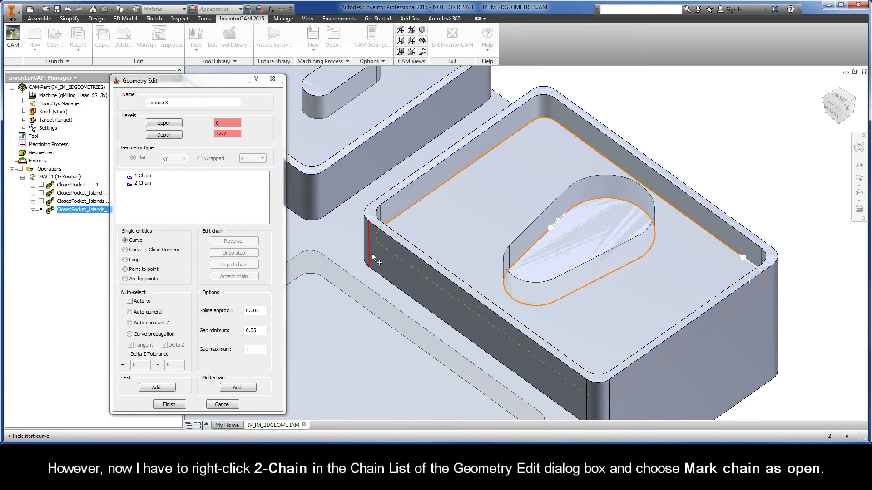
pyautogui.rightClick(150, 184)
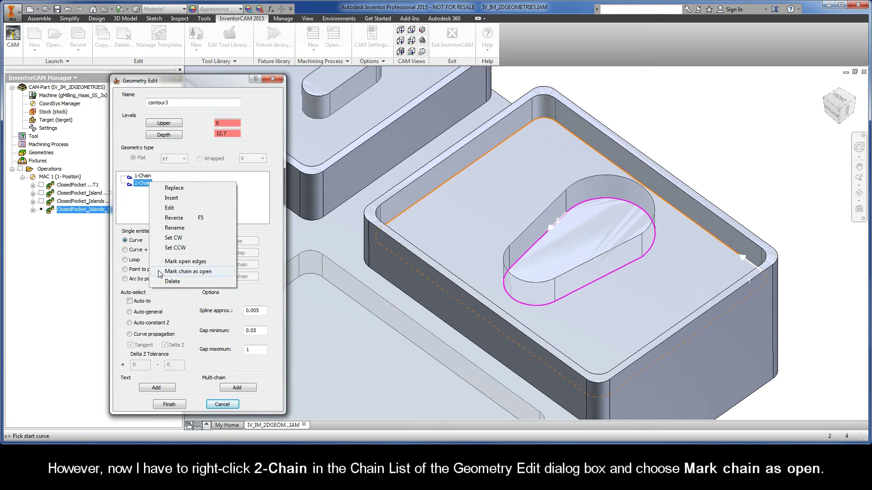
pyautogui.click(210, 273)
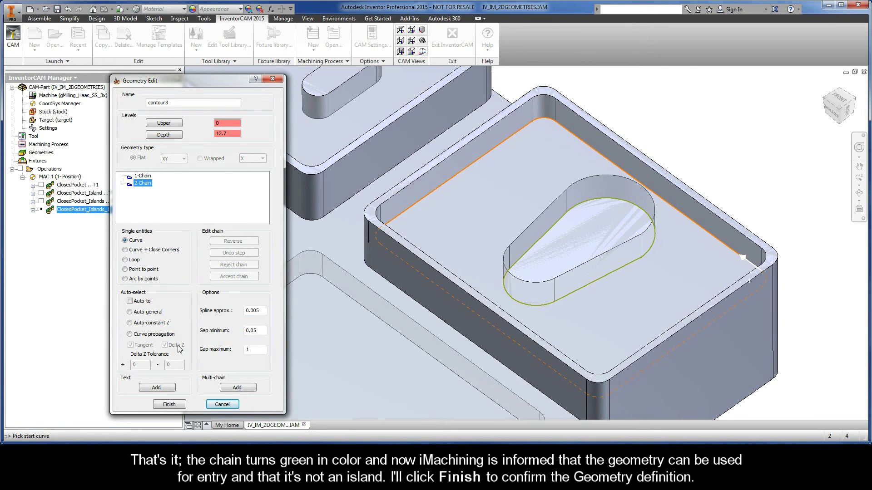
pyautogui.click(169, 404)
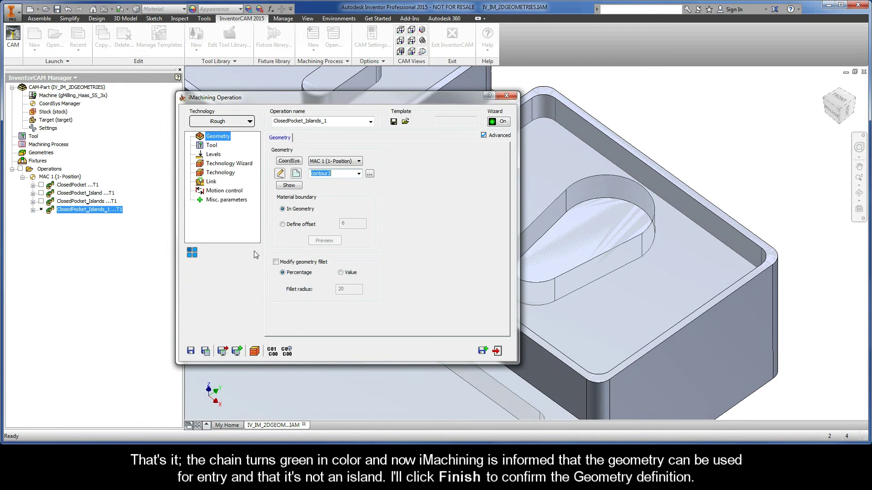
# Name the operation ClosedPocket_Entry, then save it and calculate its tool path.
pyautogui.click(328, 121)
pyautogui.click(331, 121)
pyautogui.moveTo(311, 122); pyautogui.dragTo(306, 122)
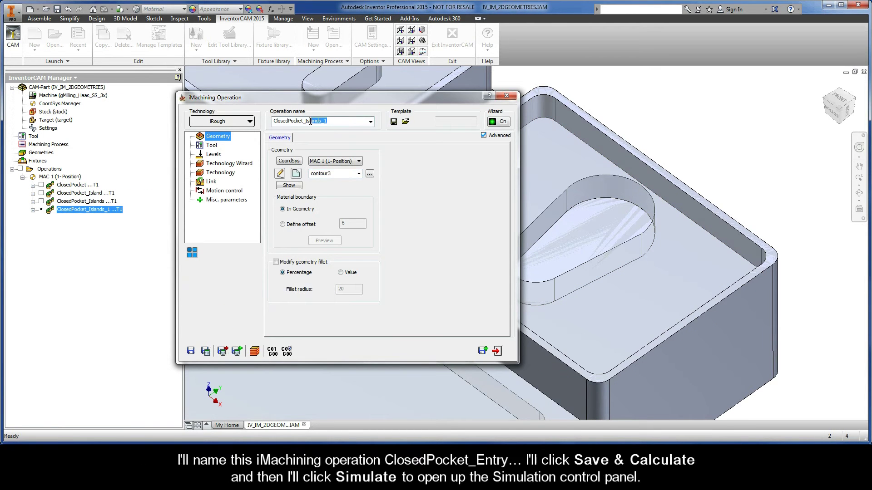
pyautogui.write('Entry')
pyautogui.click(205, 351)
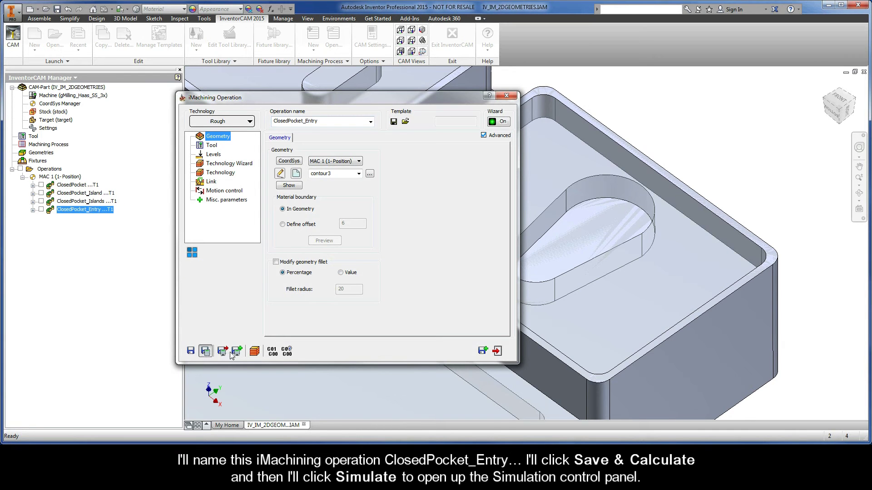
# Simulate the ClosedPocket_Entry tool path at a reduced speed, raise the speed partway, then exit the simulation.
pyautogui.click(255, 351)
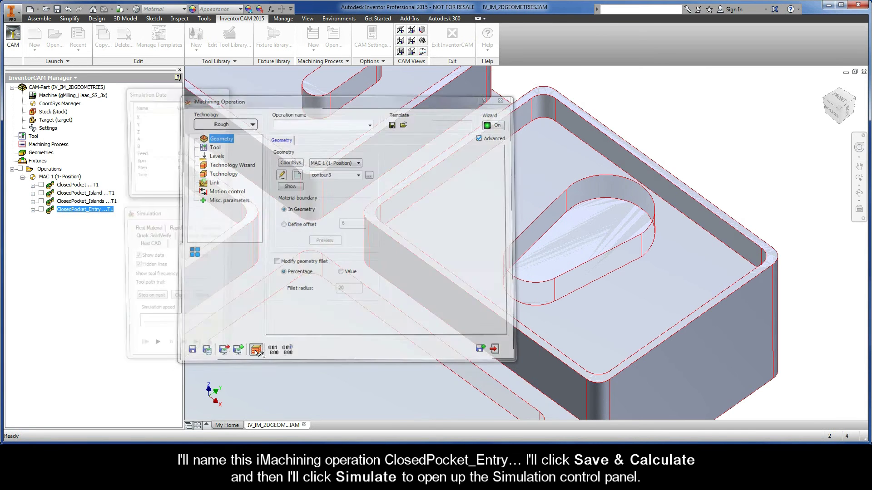
pyautogui.moveTo(188, 326); pyautogui.dragTo(174, 327)
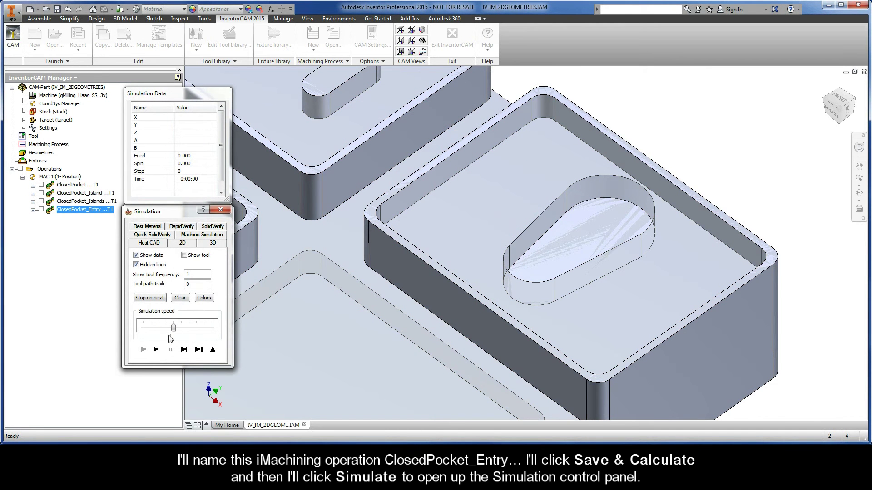
pyautogui.click(156, 349)
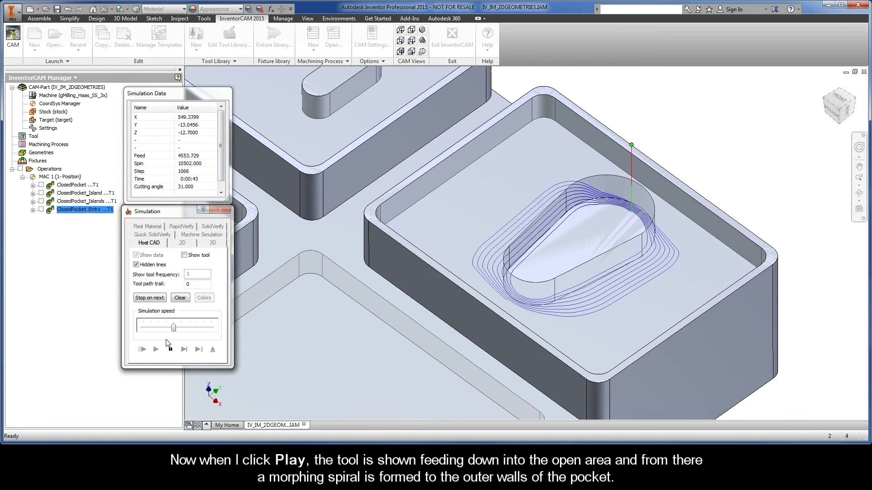
pyautogui.moveTo(173, 327); pyautogui.dragTo(189, 328)
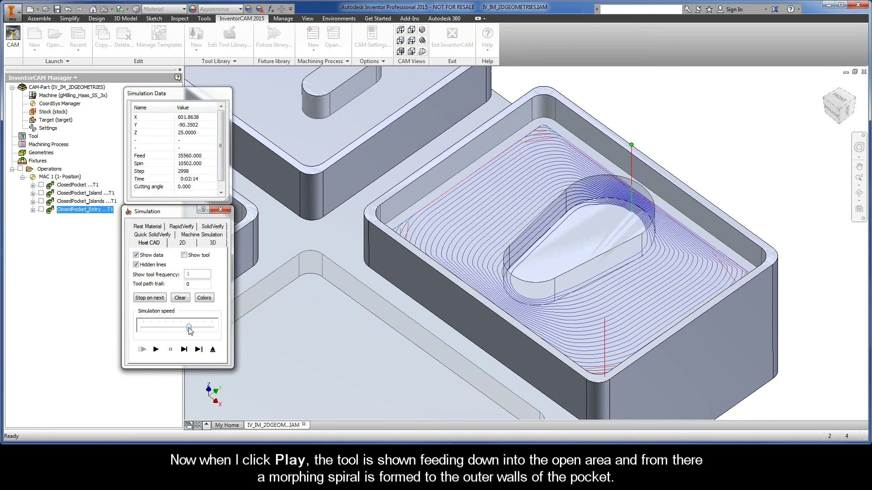
pyautogui.click(212, 349)
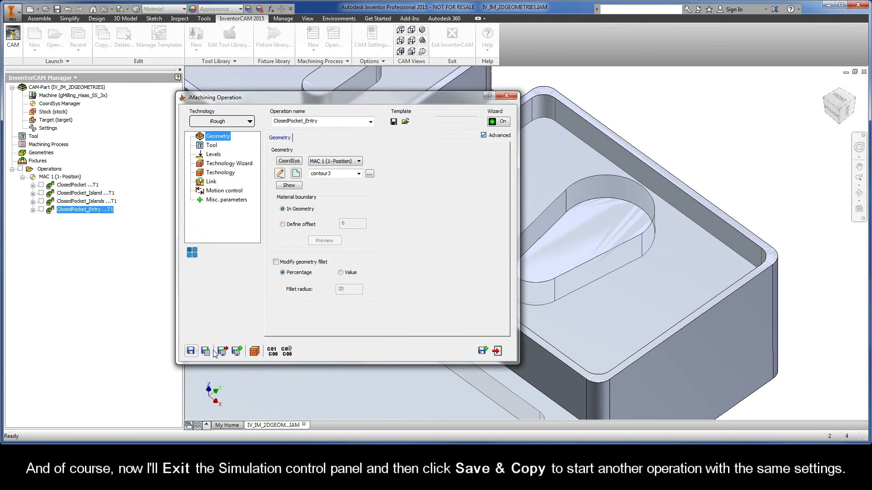
# Save and copy ClosedPocket_Entry, then define the drilled-hole pocket's bottom contour as a new geometry's first chain with Auto-constant Z.
pyautogui.click(481, 351)
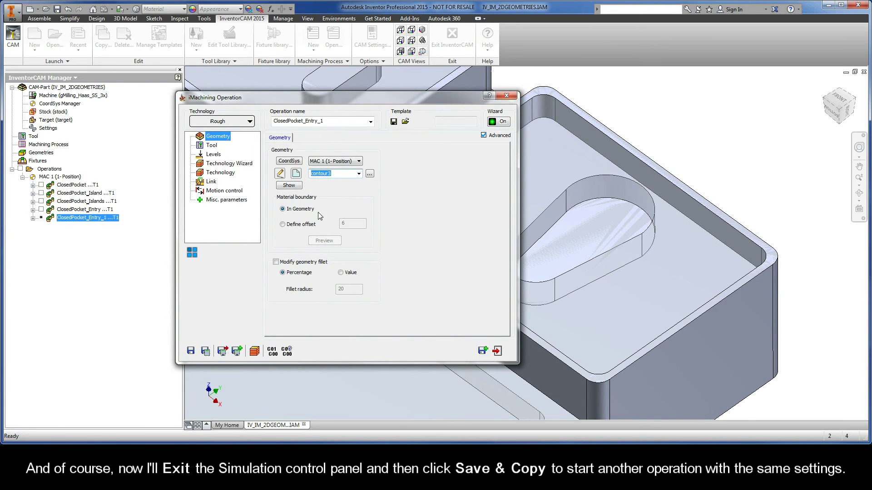
pyautogui.click(295, 173)
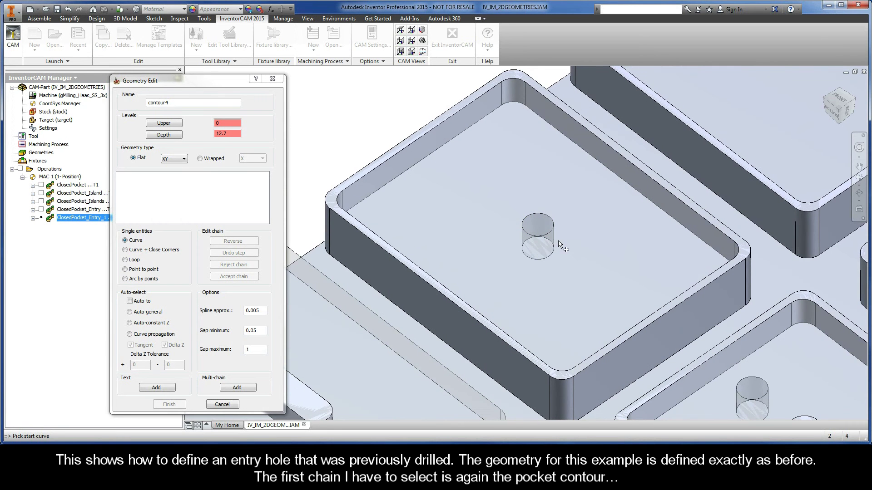
pyautogui.click(718, 257)
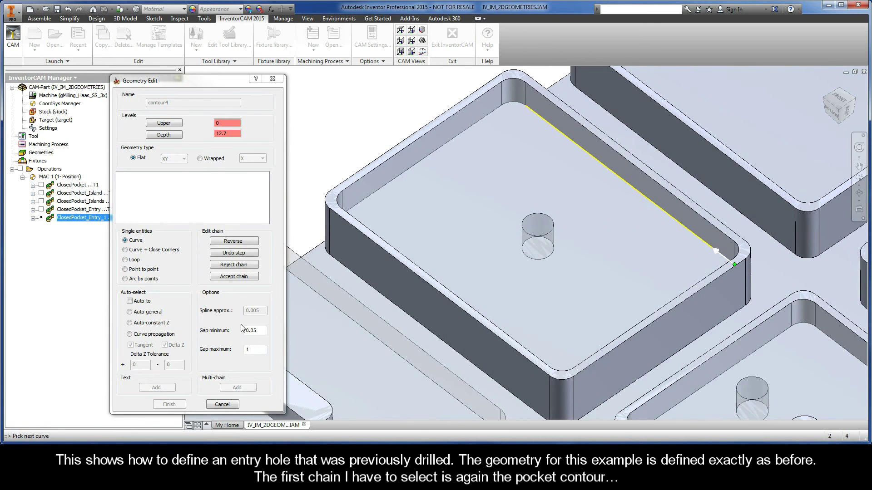
pyautogui.click(129, 323)
pyautogui.click(383, 263)
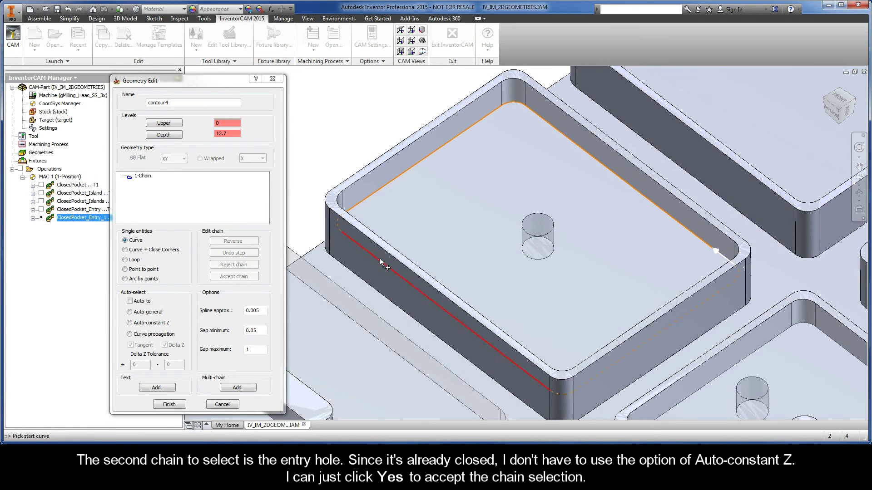
# Add the entry hole's bottom circle as the second chain, mark that chain as open, and finish the geometry.
pyautogui.click(549, 262)
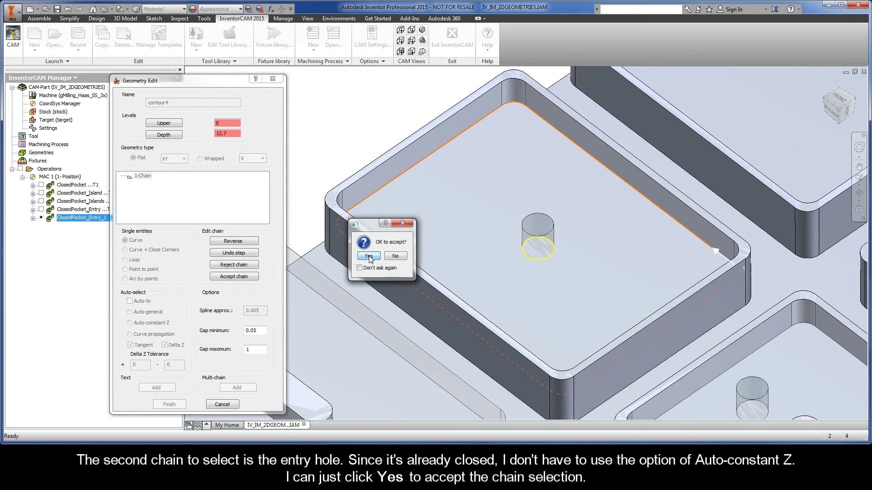
pyautogui.click(369, 257)
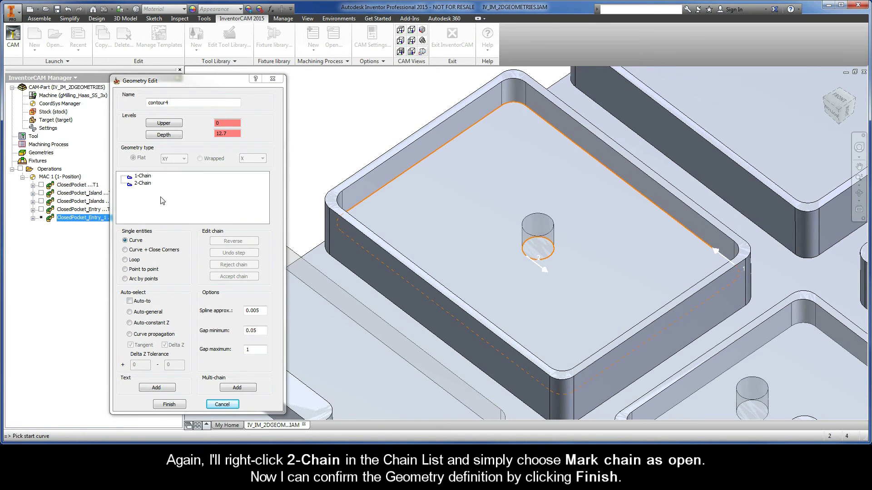
pyautogui.rightClick(147, 185)
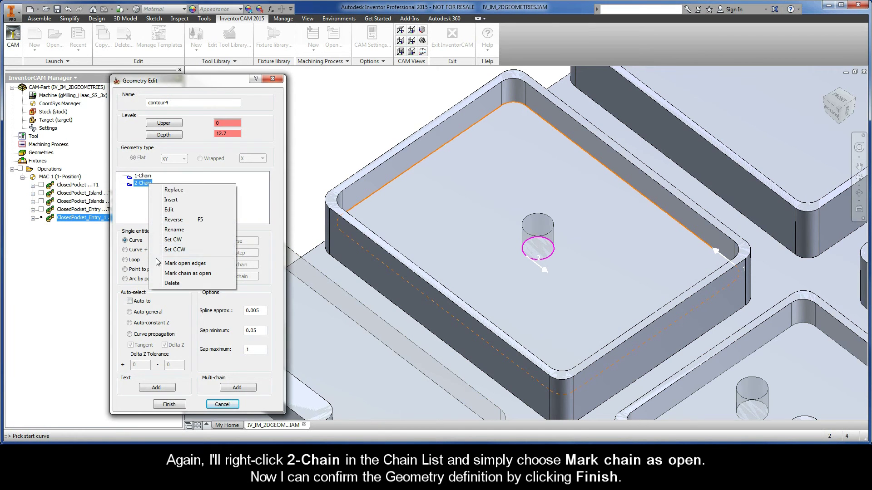
pyautogui.click(207, 274)
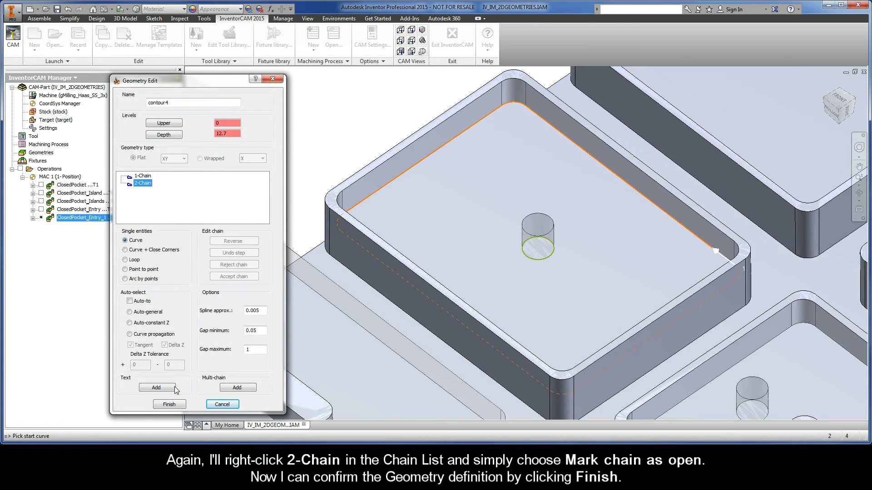
pyautogui.click(169, 404)
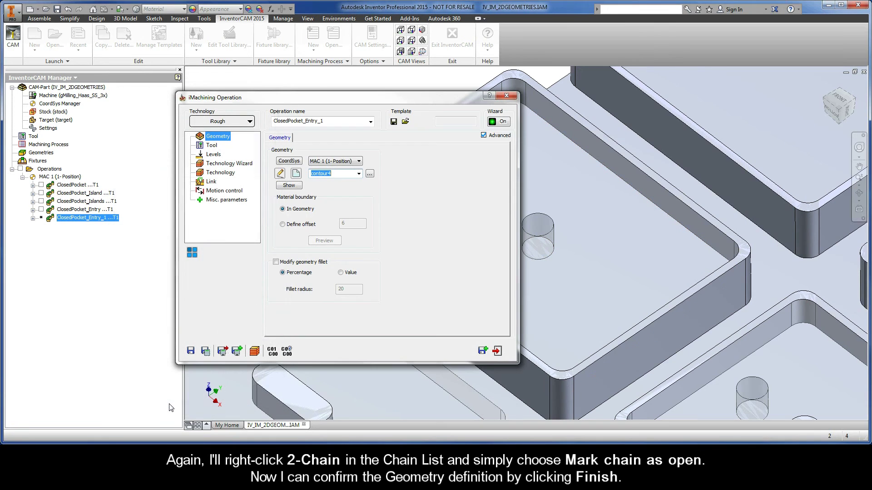
# Name the operation ClosedPocket_EntryHole, then save it and calculate its tool path.
pyautogui.click(327, 121)
pyautogui.click(328, 121)
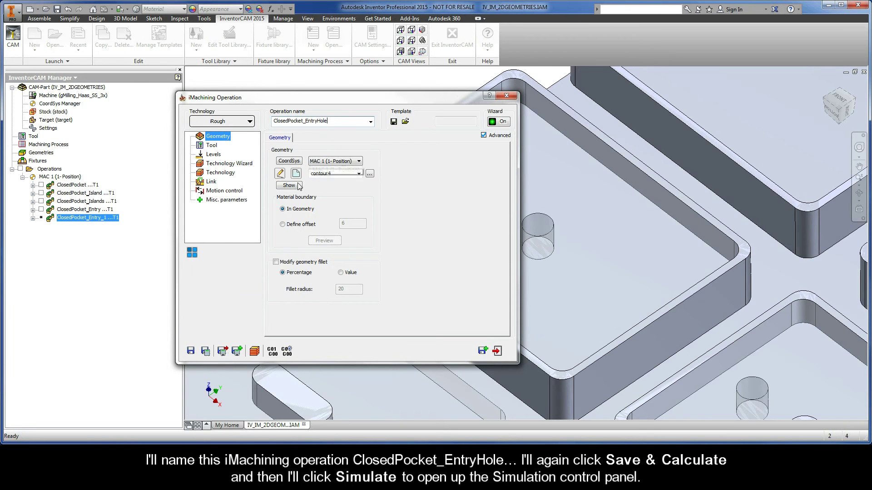
pyautogui.click(206, 351)
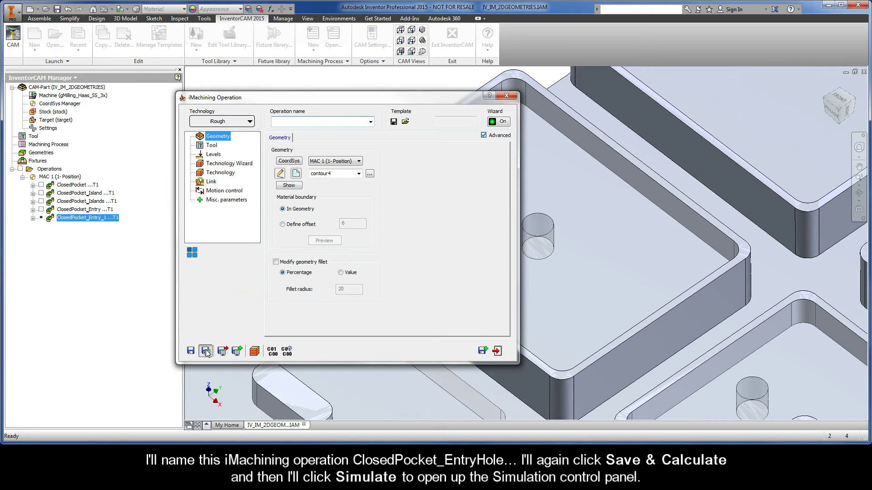
# Simulate the ClosedPocket_EntryHole tool path at a reduced speed, raise the speed partway, then exit the simulation.
pyautogui.click(255, 350)
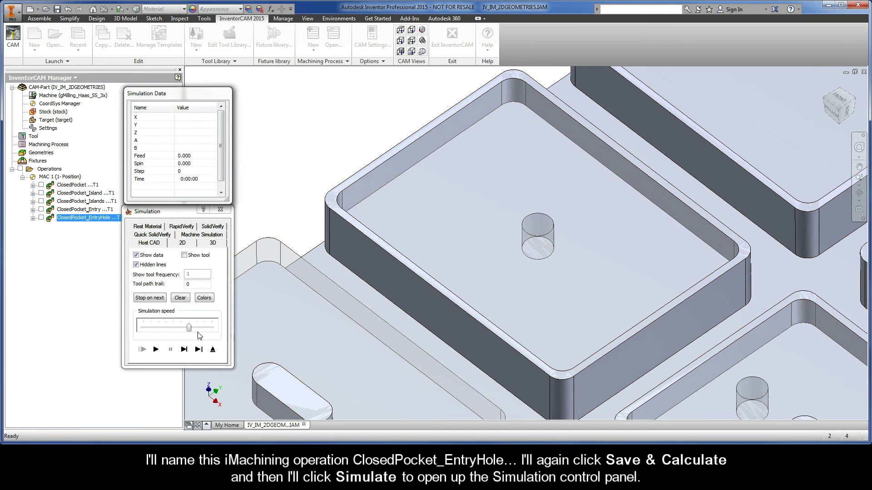
pyautogui.moveTo(190, 330); pyautogui.dragTo(176, 330)
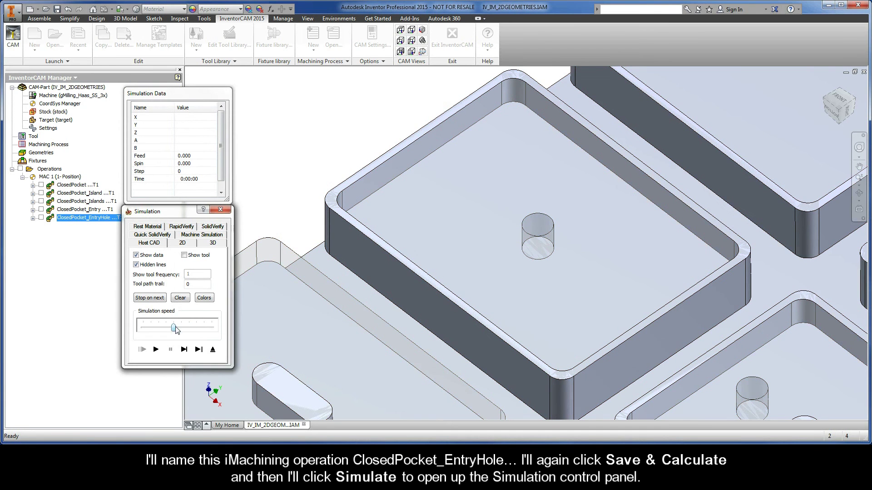
pyautogui.click(156, 349)
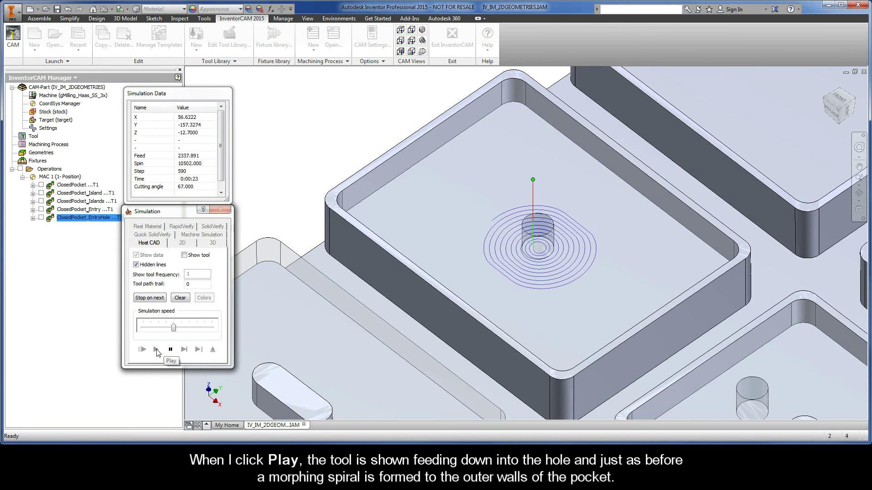
pyautogui.moveTo(174, 329); pyautogui.dragTo(190, 330)
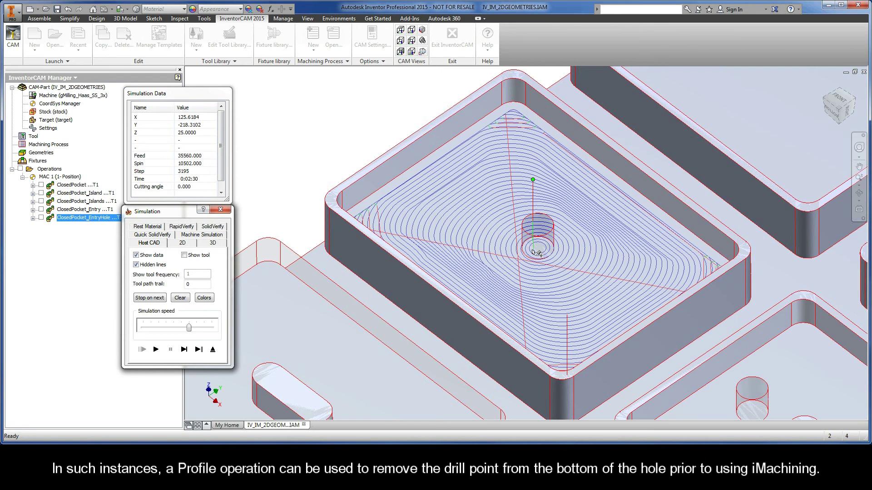
pyautogui.click(213, 349)
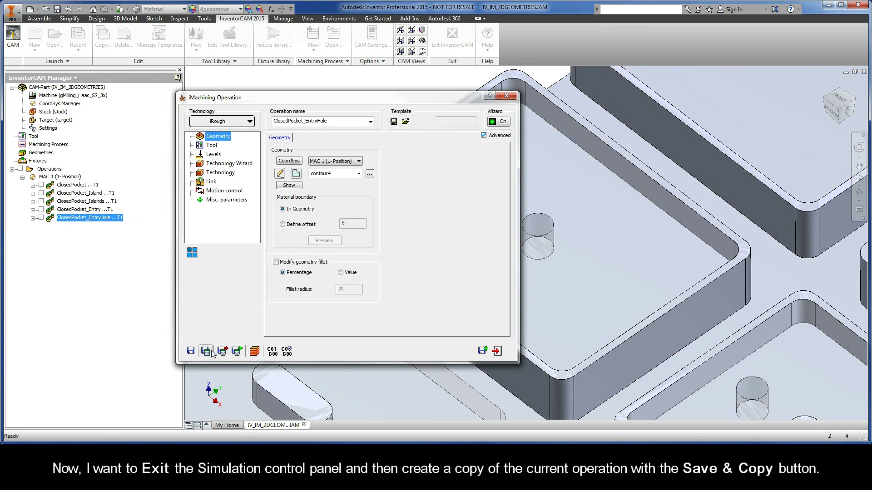
# Save and copy ClosedPocket_EntryHole, then define the bottom contour of the pocket with one island and entry hole as a new geometry's first chain using Auto-constant Z.
pyautogui.click(483, 351)
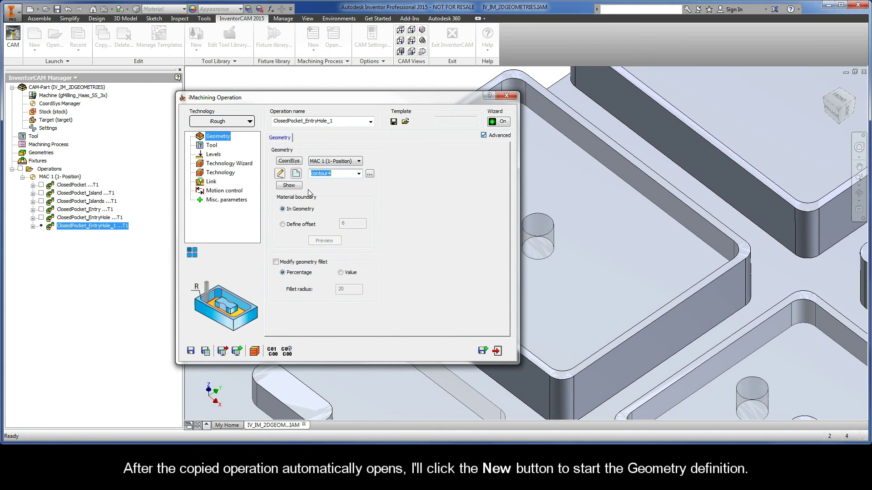
pyautogui.click(296, 174)
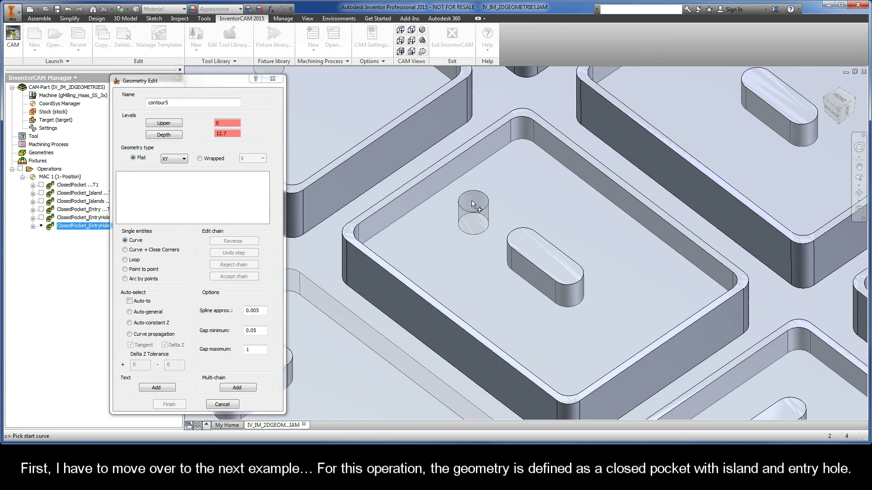
pyautogui.click(704, 276)
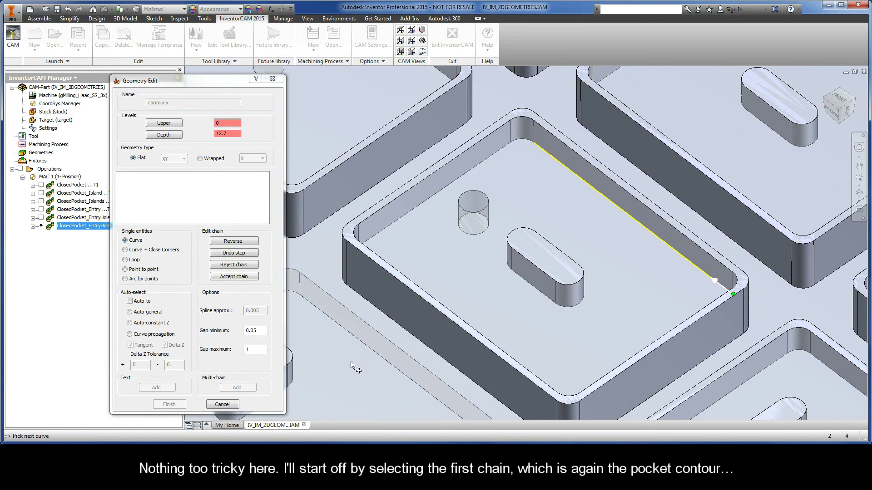
pyautogui.click(130, 323)
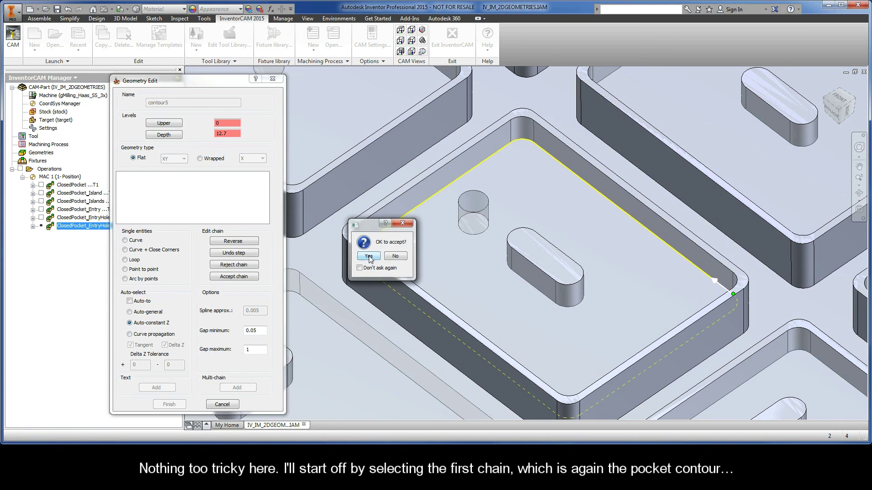
pyautogui.click(370, 261)
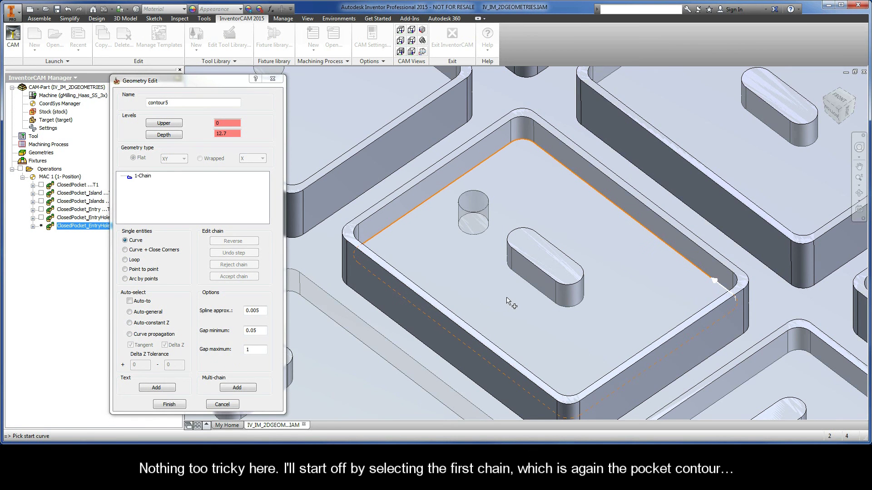
# Add the island's bottom contour with Auto-constant Z as the second chain and the entry hole's bottom circle as the third.
pyautogui.click(546, 298)
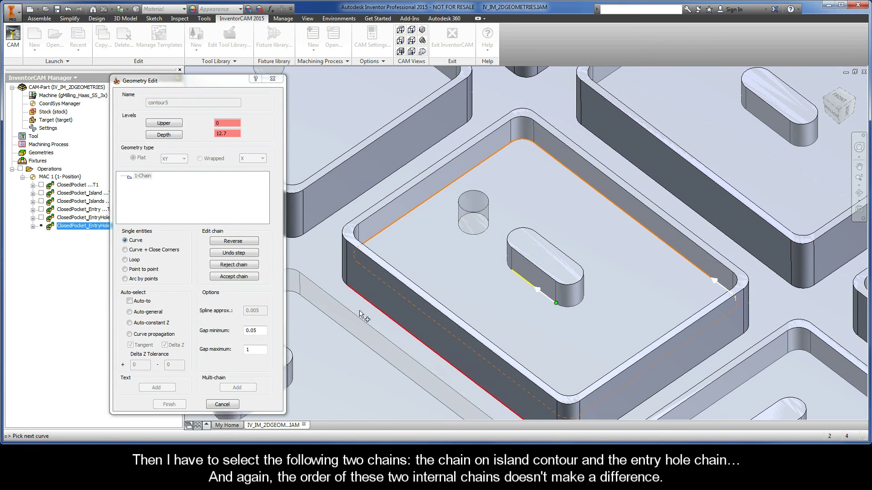
pyautogui.click(144, 323)
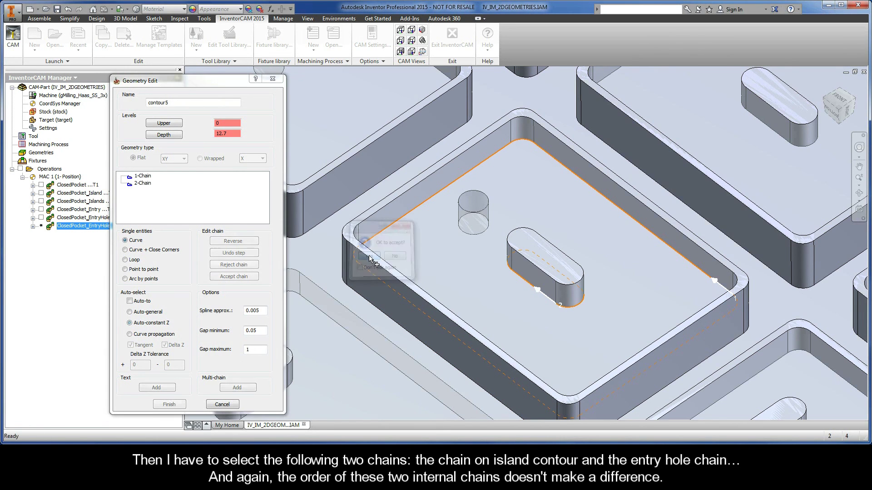
pyautogui.click(371, 257)
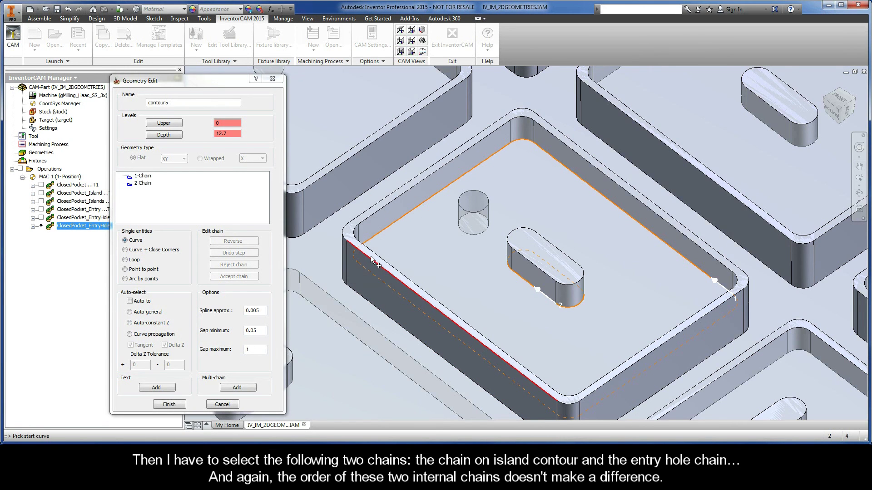
pyautogui.click(479, 239)
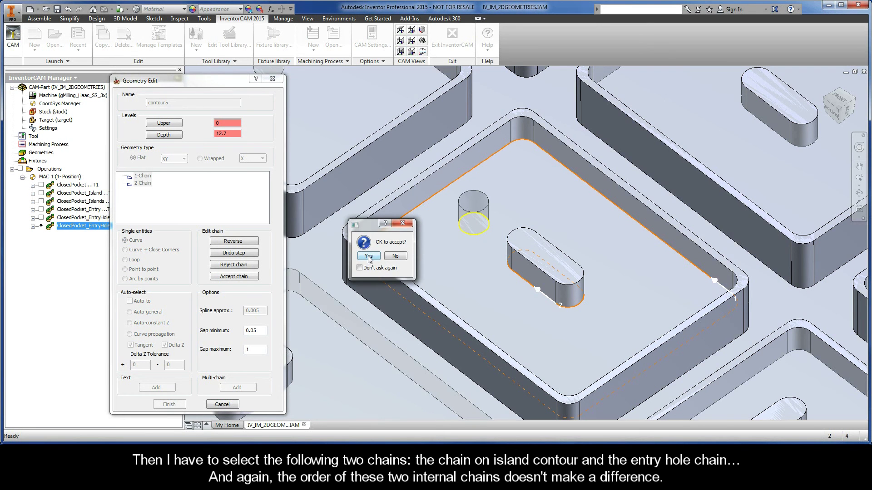
pyautogui.click(368, 256)
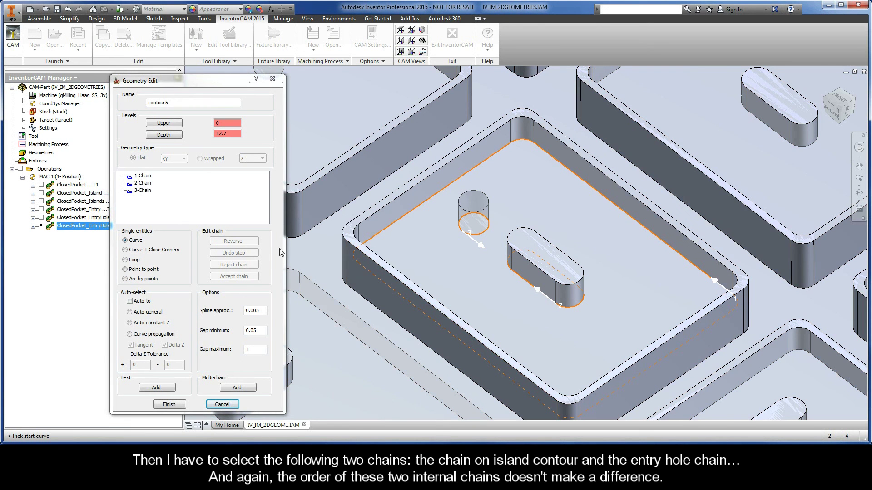
# Mark the entry hole chain, 3-Chain, as open and finish the geometry definition.
pyautogui.rightClick(144, 190)
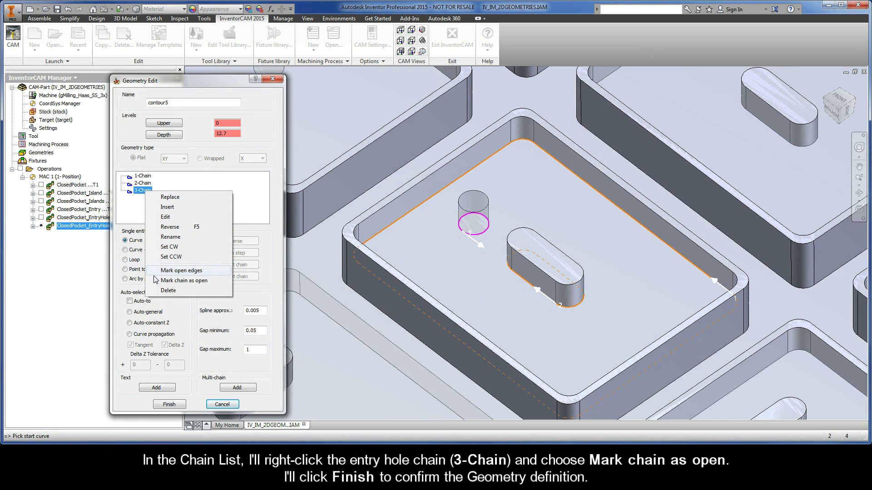
pyautogui.click(209, 281)
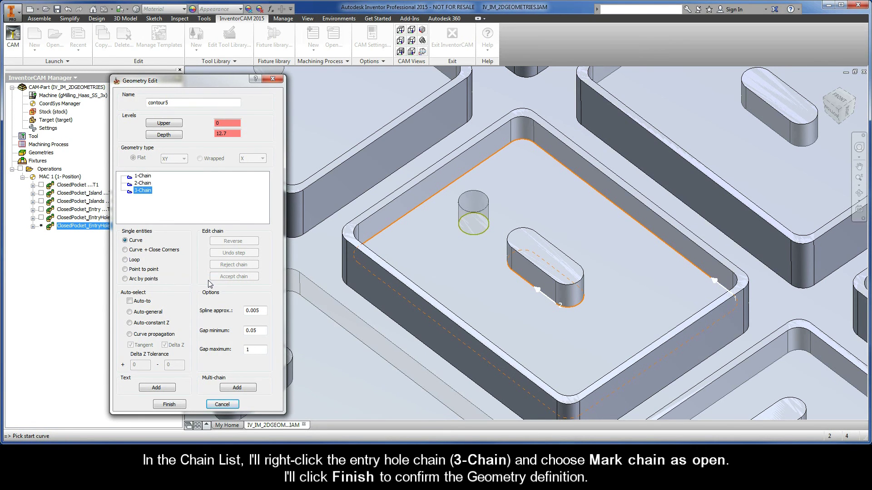
pyautogui.click(172, 398)
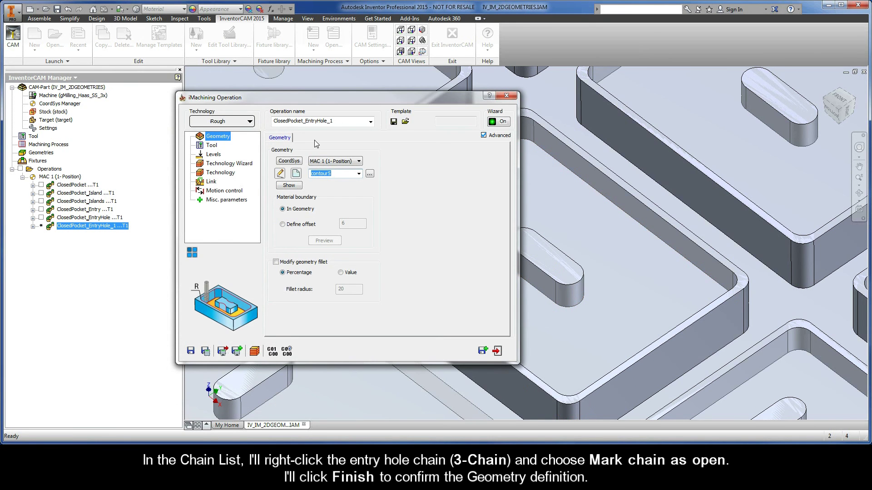
# Name the operation ClosedPocket_Island_EntryHole, then save it and calculate its tool path.
pyautogui.click(334, 121)
pyautogui.click(334, 122)
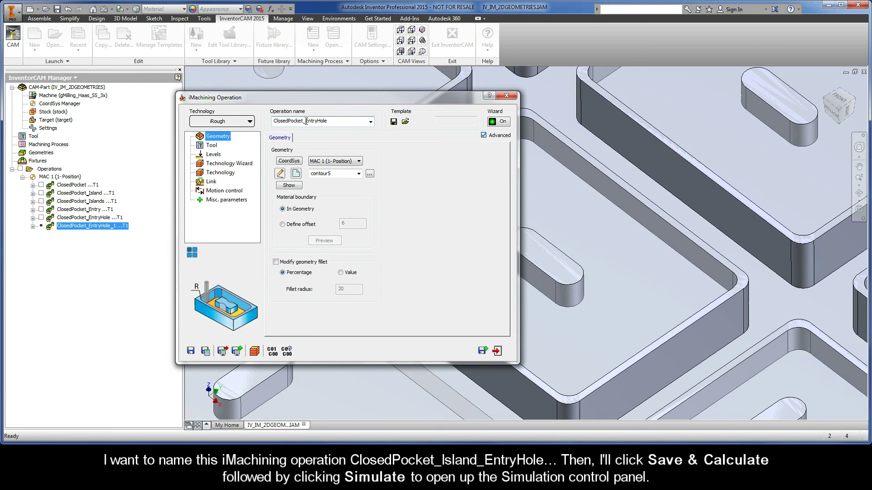
pyautogui.write('Island_')
pyautogui.click(206, 351)
# Simulate the ClosedPocket_Island_EntryHole tool path at a reduced speed, raise the speed partway, then exit the simulation.
pyautogui.click(222, 351)
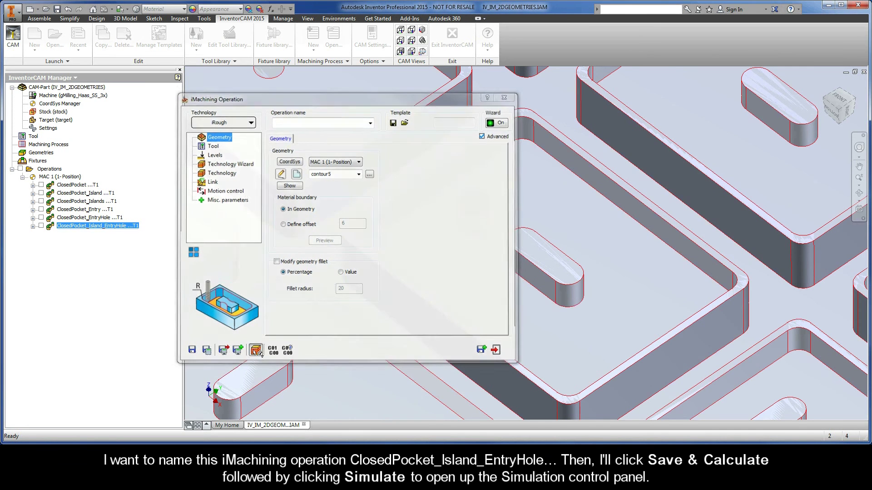
pyautogui.moveTo(190, 329); pyautogui.dragTo(174, 328)
pyautogui.click(156, 349)
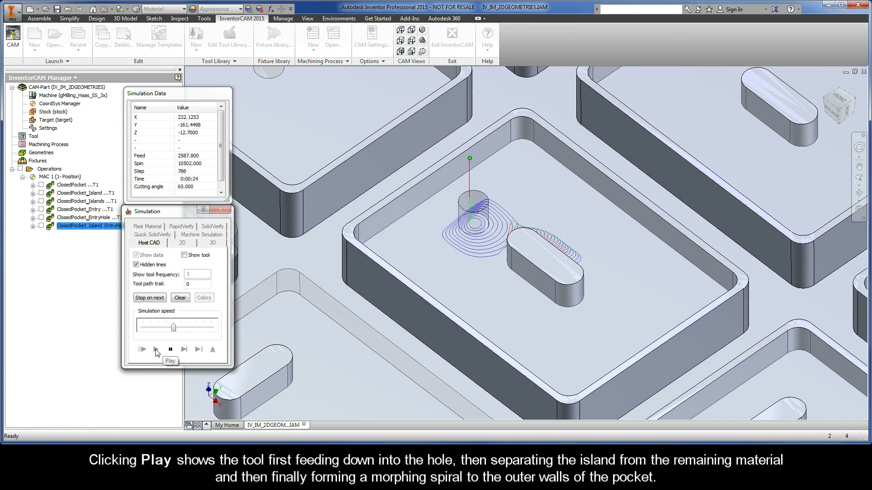
pyautogui.moveTo(173, 327); pyautogui.dragTo(188, 327)
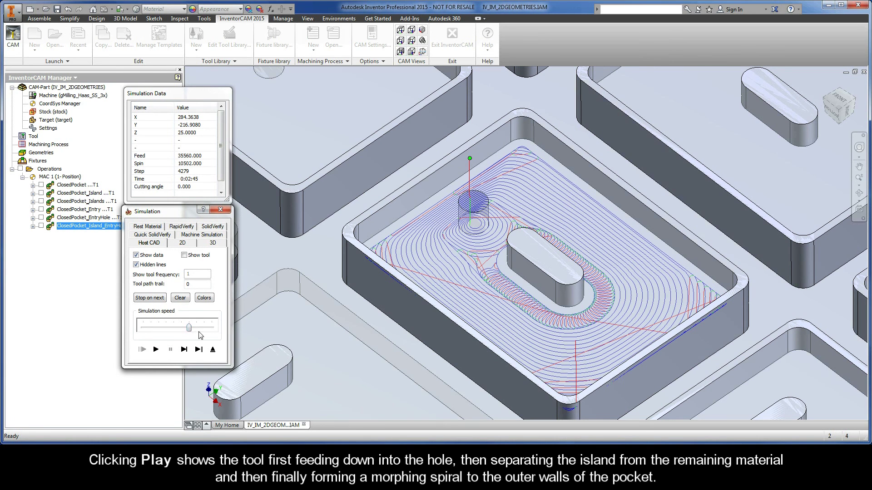
pyautogui.click(213, 349)
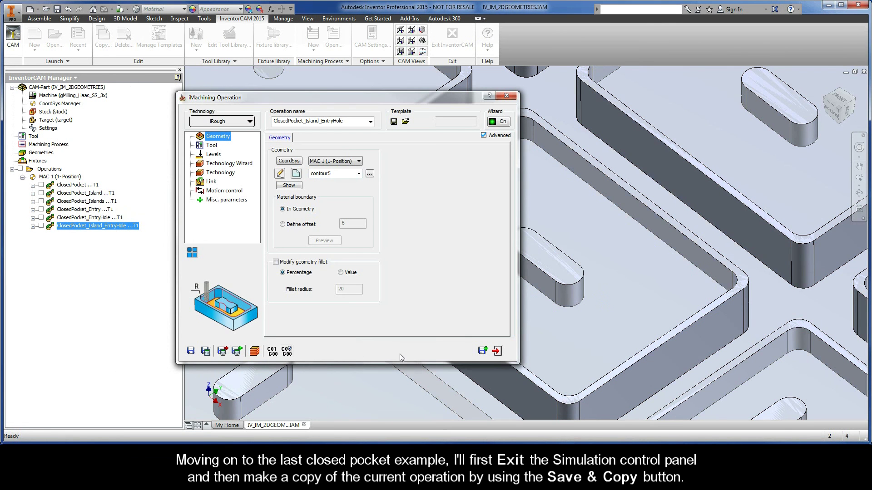
# Save and copy ClosedPocket_Island_EntryHole, then define the two-island pocket's bottom contour as a new geometry's first chain with Auto-constant Z.
pyautogui.click(483, 352)
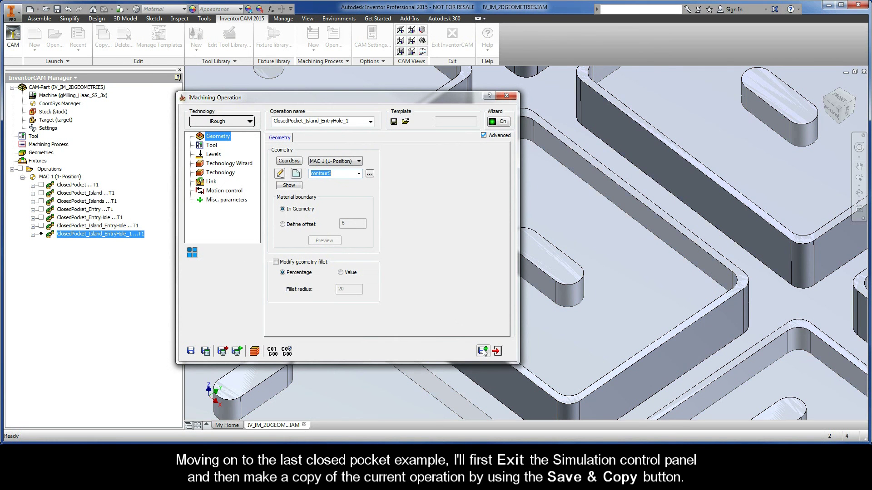
pyautogui.click(295, 173)
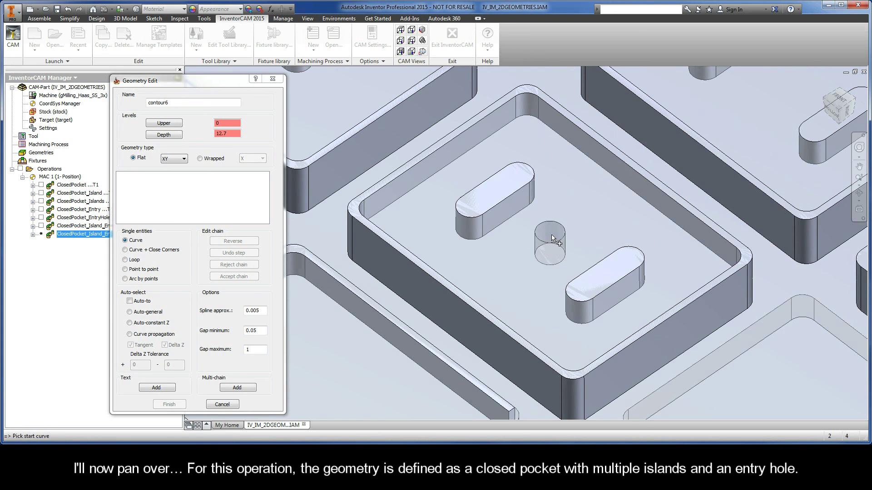
pyautogui.click(713, 254)
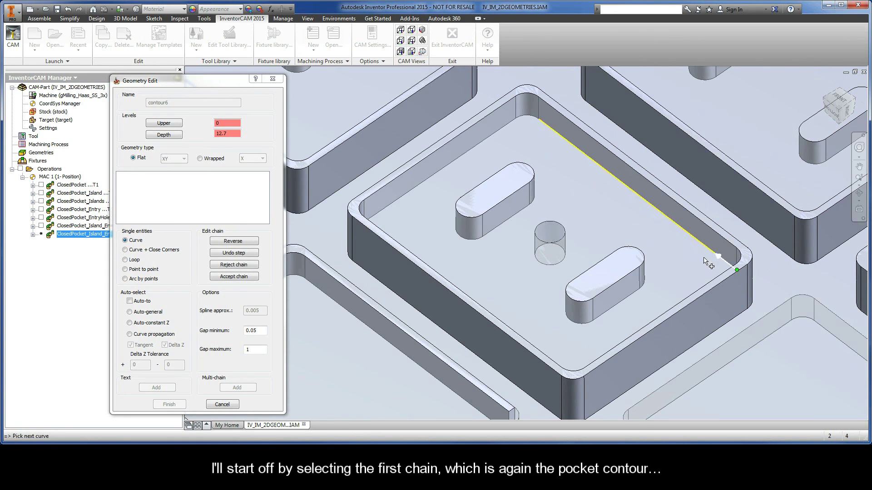
pyautogui.click(165, 335)
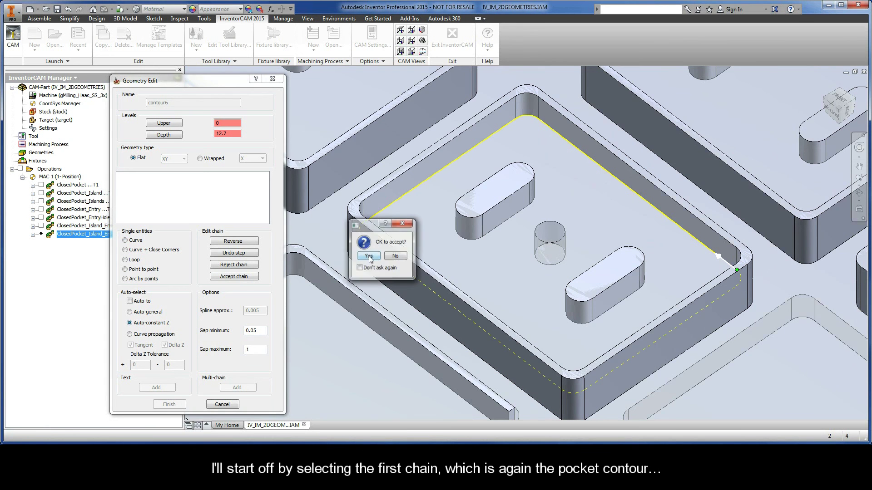
pyautogui.click(370, 260)
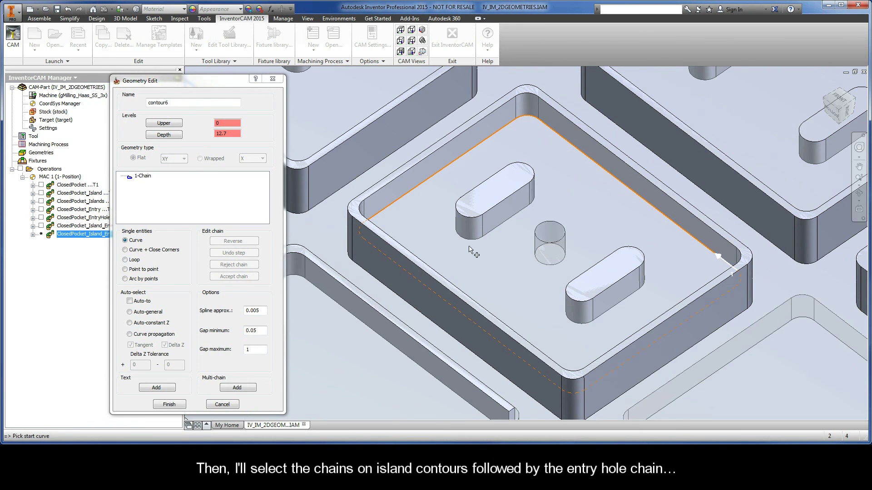
# Add the bottom contours of both islands as the second and third chains with Auto-constant Z.
pyautogui.click(518, 219)
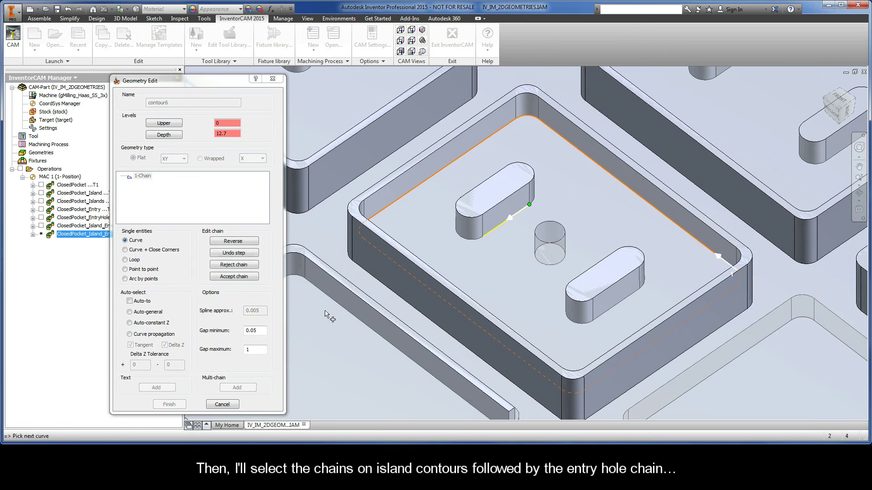
pyautogui.click(152, 323)
pyautogui.click(368, 256)
pyautogui.click(596, 318)
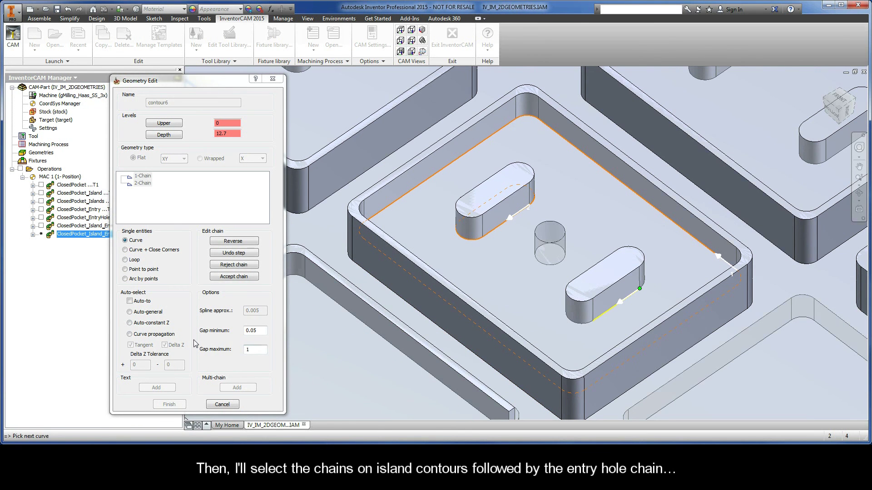
pyautogui.click(152, 323)
pyautogui.click(367, 256)
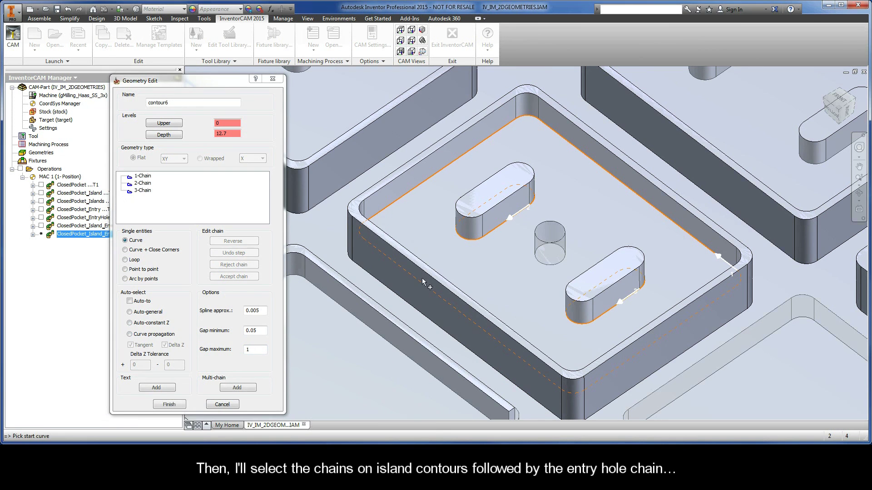
# Add the entry hole's bottom circle as the fourth chain, mark that chain as open, and finish the geometry.
pyautogui.click(556, 266)
pyautogui.click(368, 257)
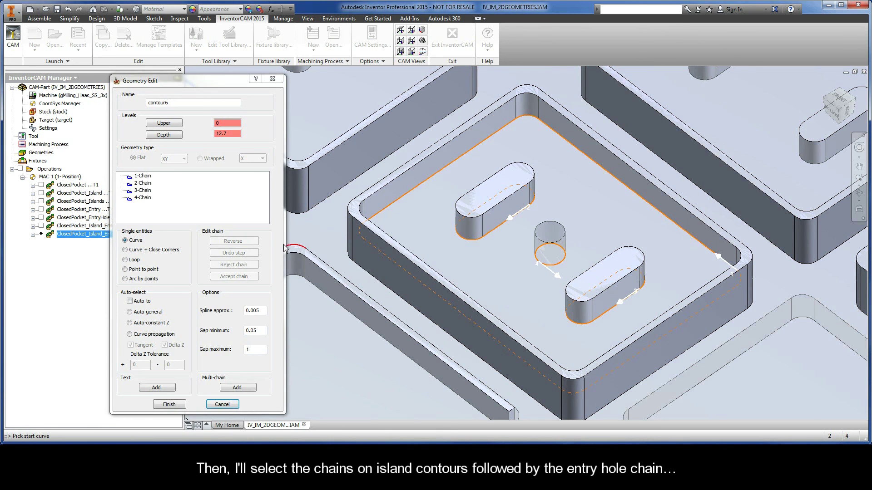
pyautogui.rightClick(147, 199)
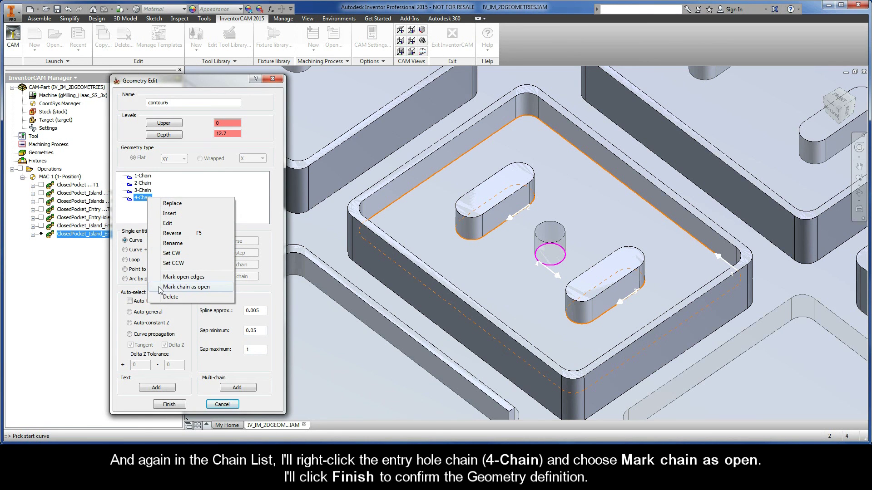
pyautogui.click(209, 288)
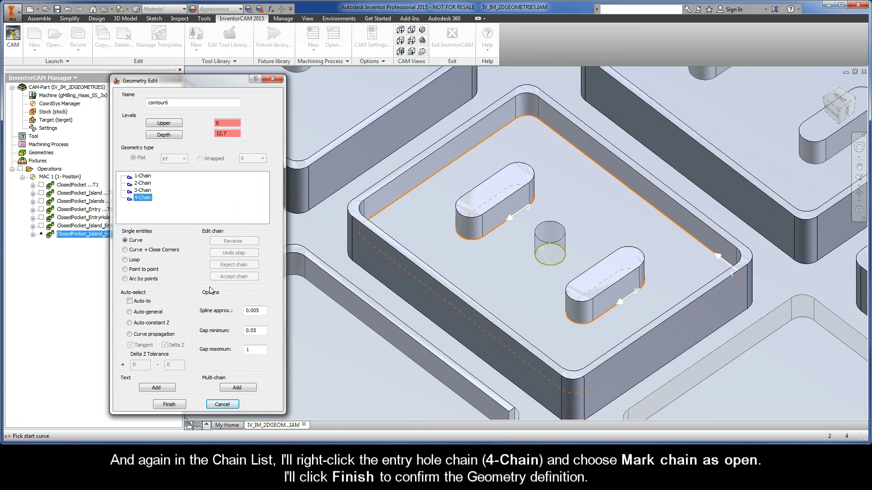
pyautogui.click(169, 405)
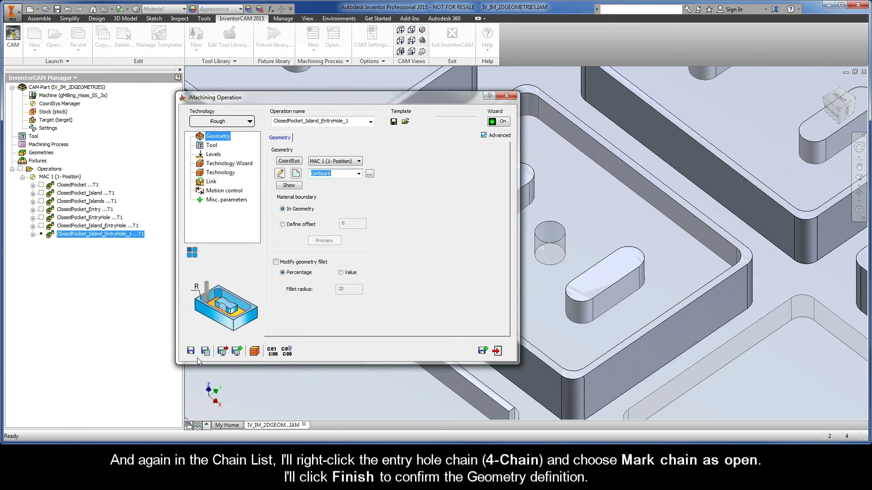
# Name the operation ClosedPocket_Islands_EntryHole, then save it and calculate its tool path.
pyautogui.click(353, 121)
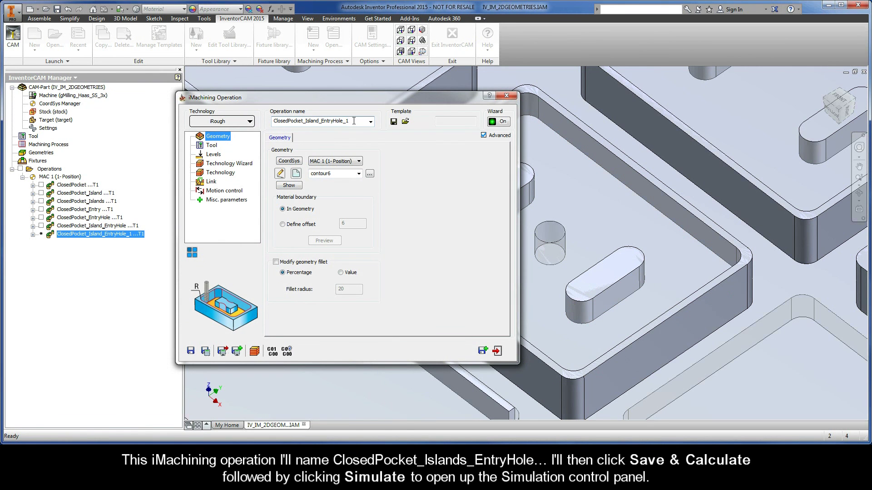
pyautogui.click(319, 121)
pyautogui.write('s')
pyautogui.click(205, 351)
# Simulate the ClosedPocket_Islands_EntryHole tool path at a reduced speed, raise the speed partway, then exit the simulation and close the operation.
pyautogui.click(254, 352)
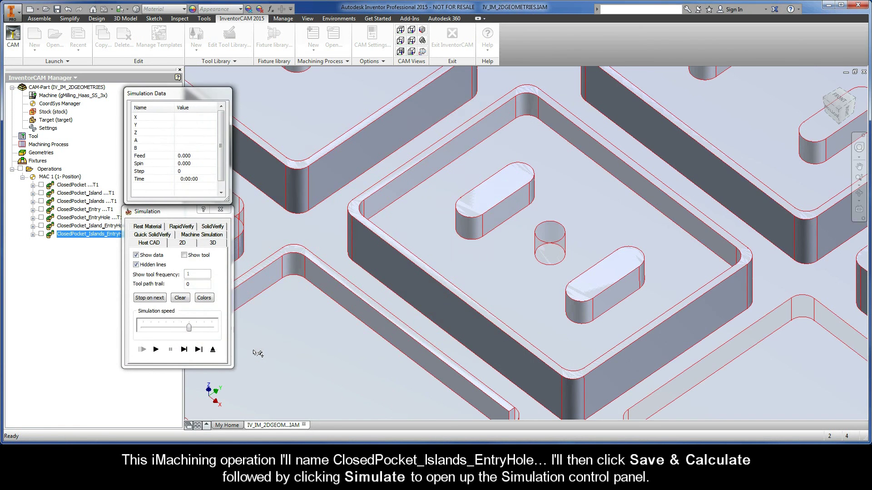
pyautogui.moveTo(192, 330); pyautogui.dragTo(176, 330)
pyautogui.click(156, 349)
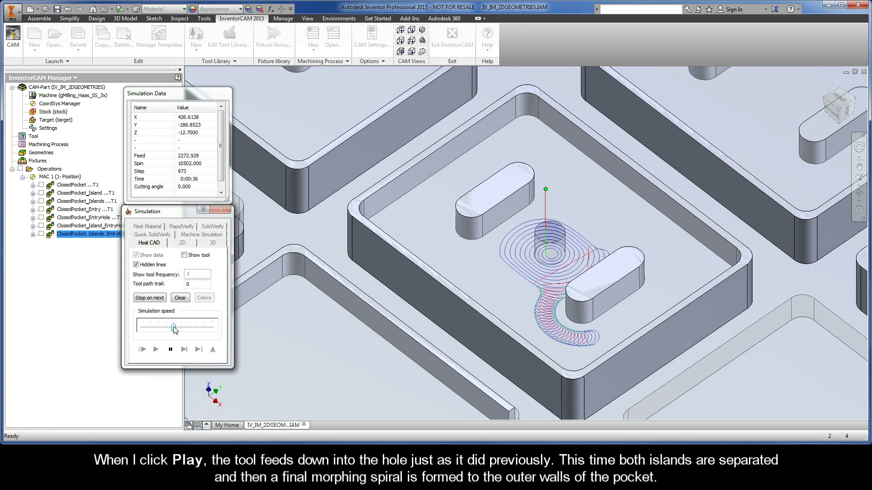
pyautogui.moveTo(174, 328); pyautogui.dragTo(188, 331)
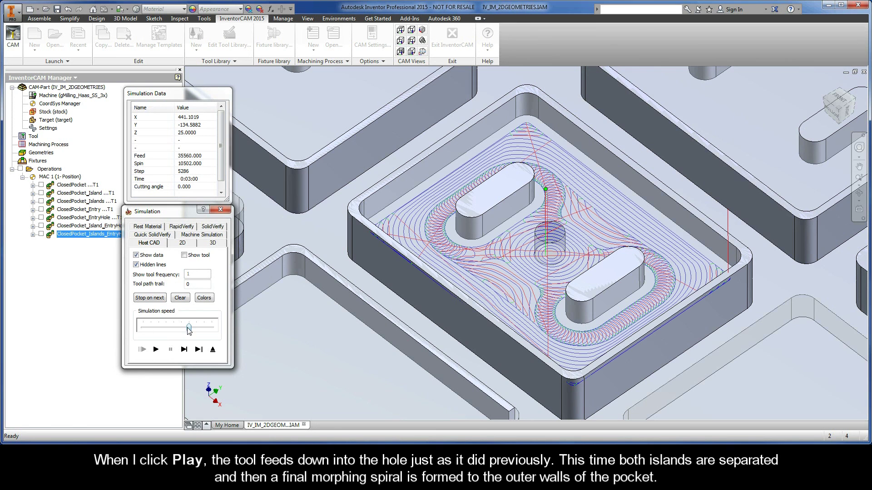
pyautogui.click(212, 349)
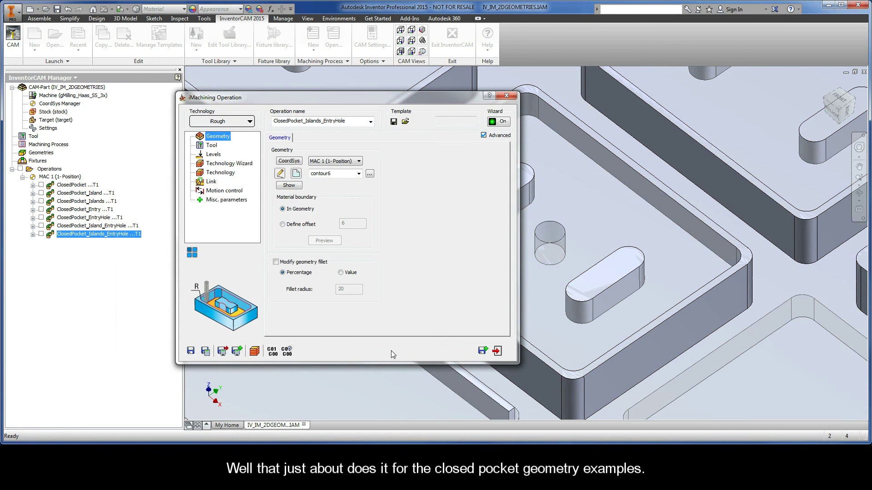
pyautogui.click(498, 352)
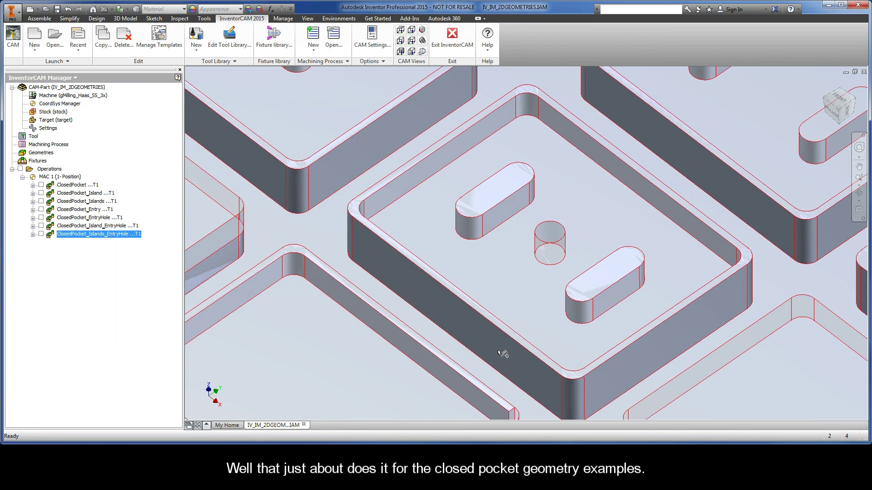